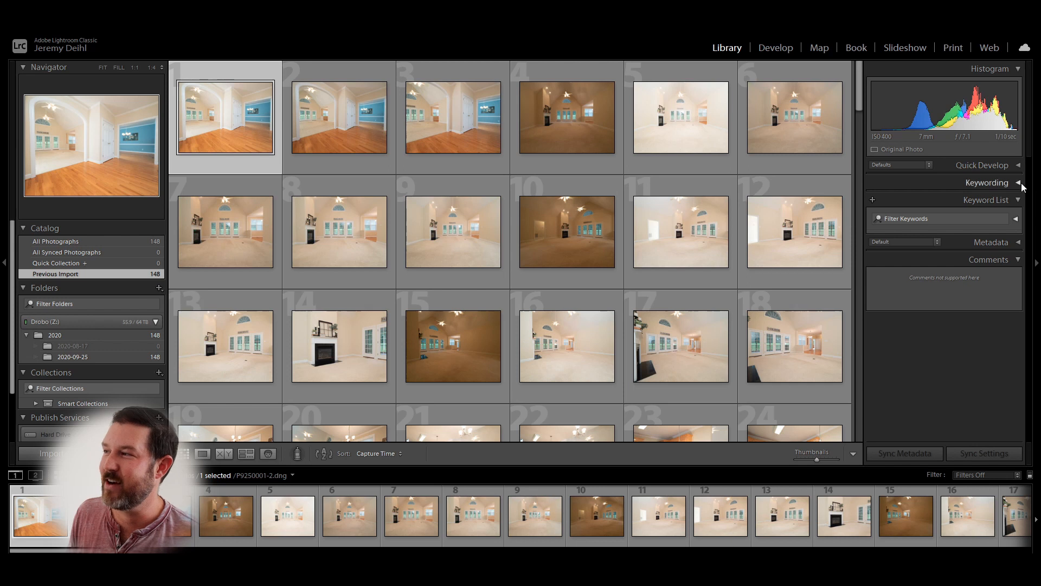
# - Tag the first photo with the keyword 'Picture Your Property' in the Keywording panel
pyautogui.click(1018, 182)
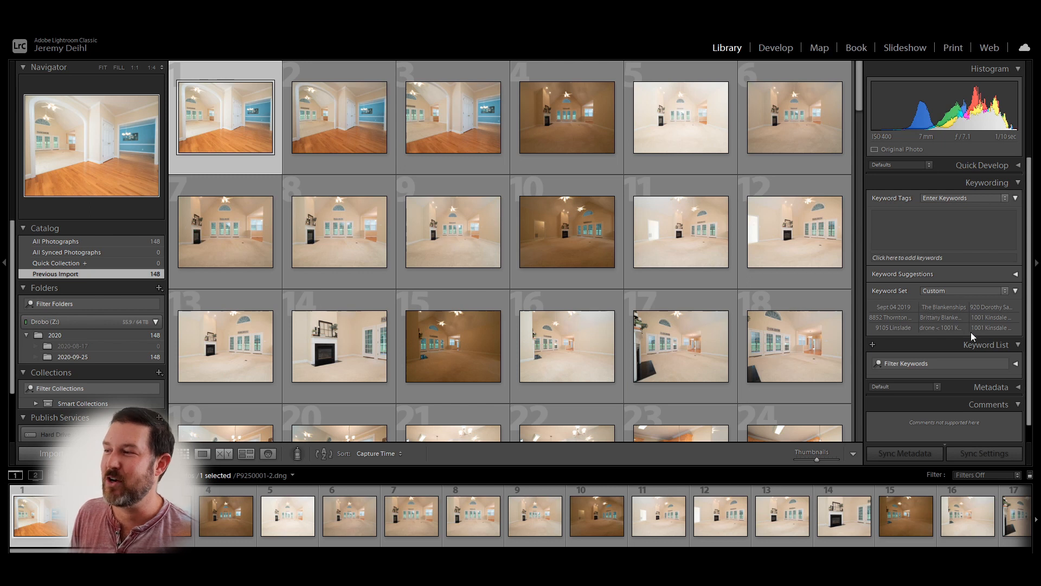
pyautogui.click(927, 224)
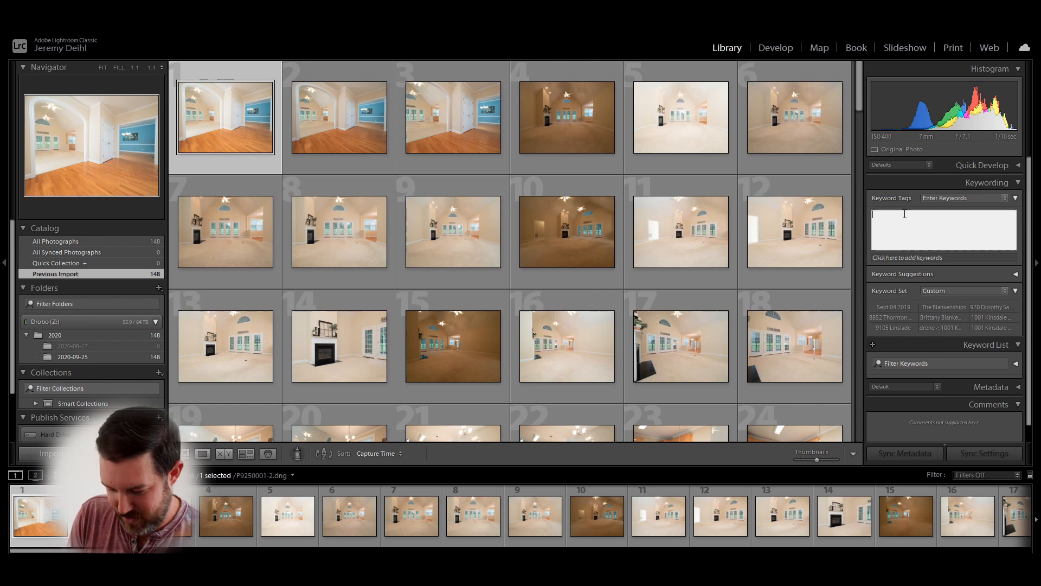
pyautogui.write('Picture you')
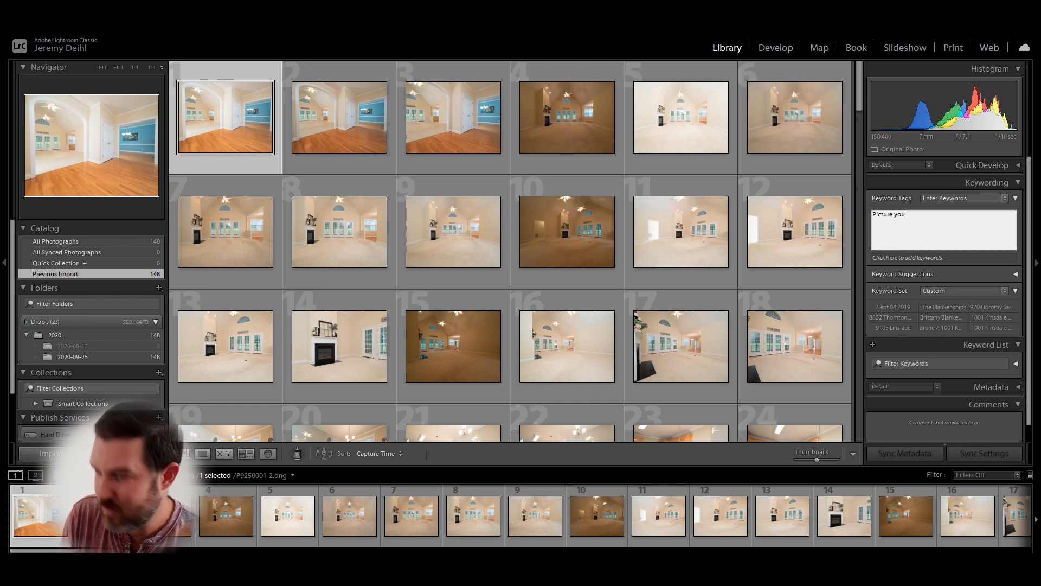
pyautogui.press('BackSpace')
pyautogui.press('BackSpace')
pyautogui.press('BackSpace')
pyautogui.write('You')
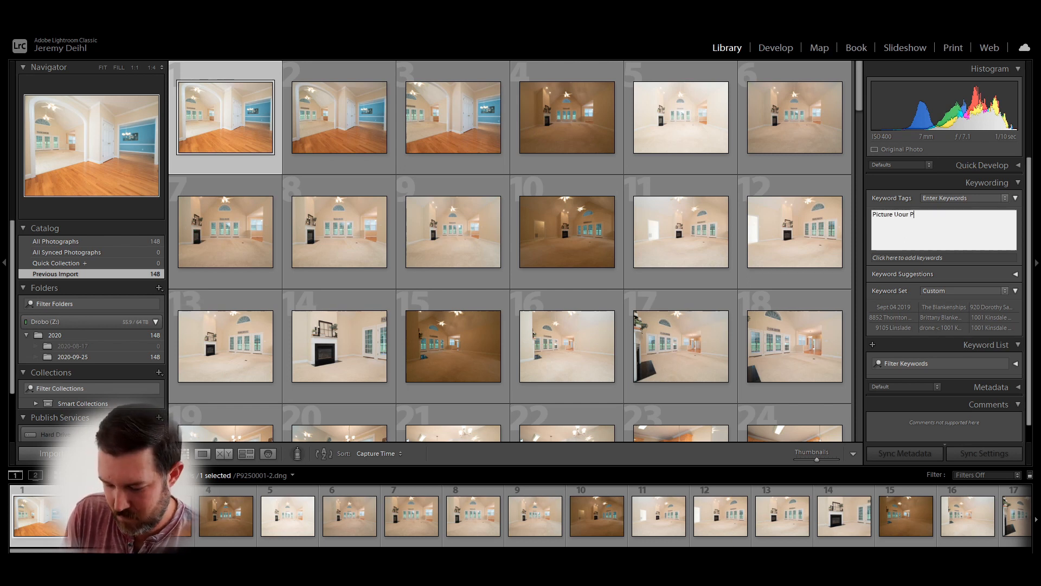
pyautogui.write('r Property')
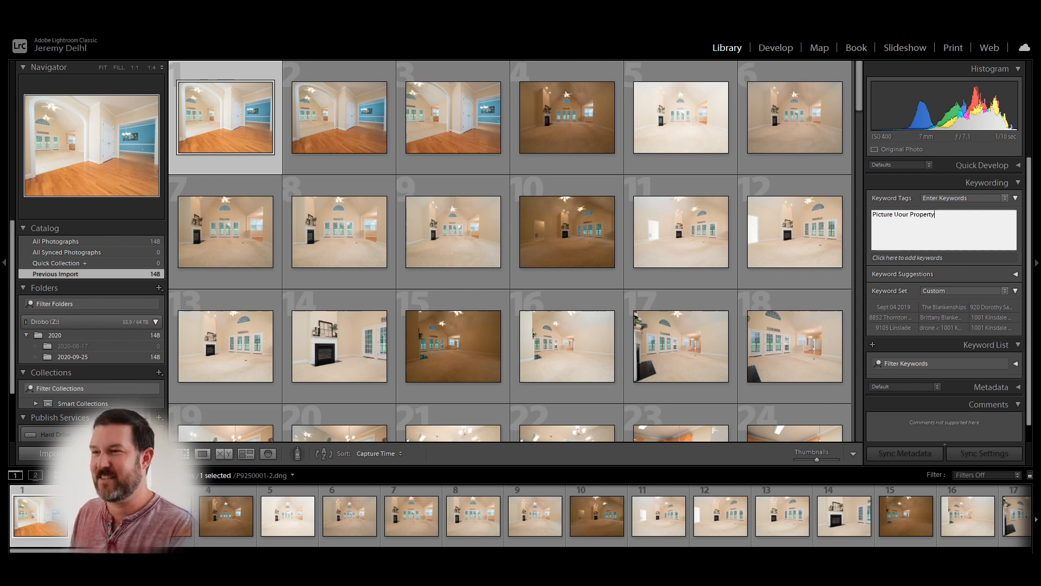
pyautogui.press('Return')
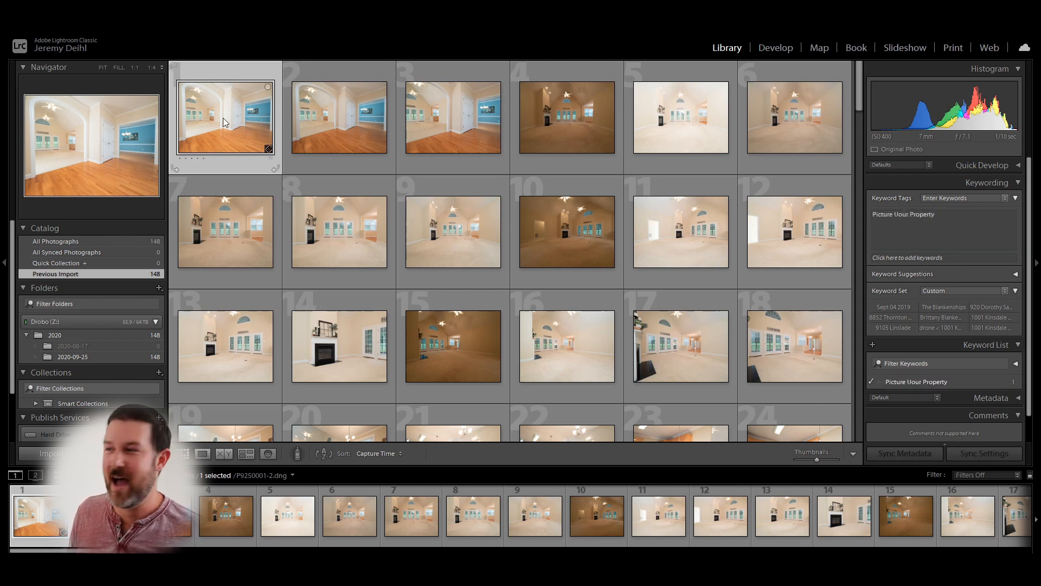
# - Correct the misspelled 'Picture Uour Property' keyword to 'Your' and delete the leftover entry
pyautogui.scroll(-2, 919, 375)
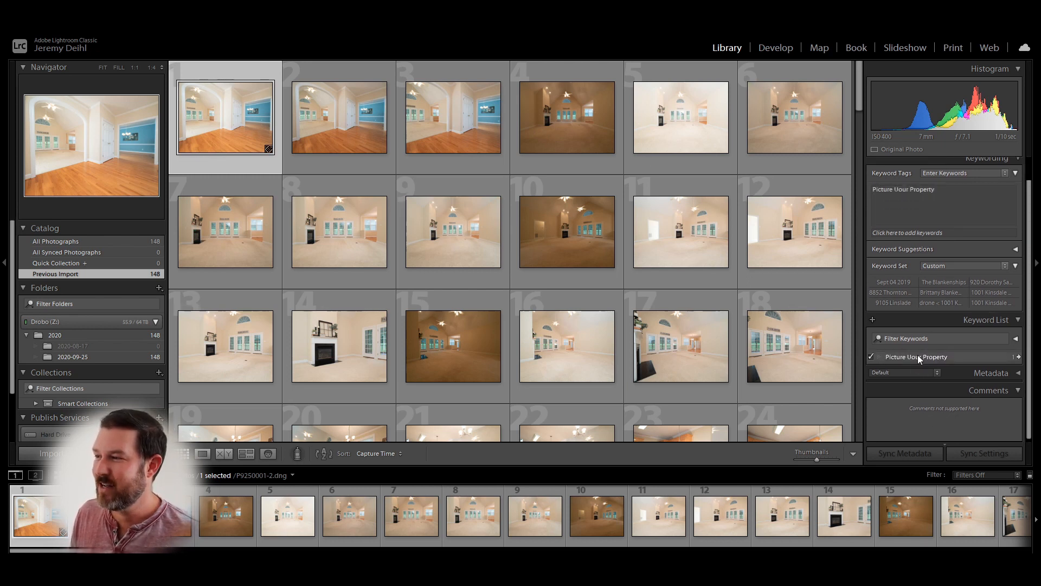
pyautogui.click(918, 355)
pyautogui.click(898, 190)
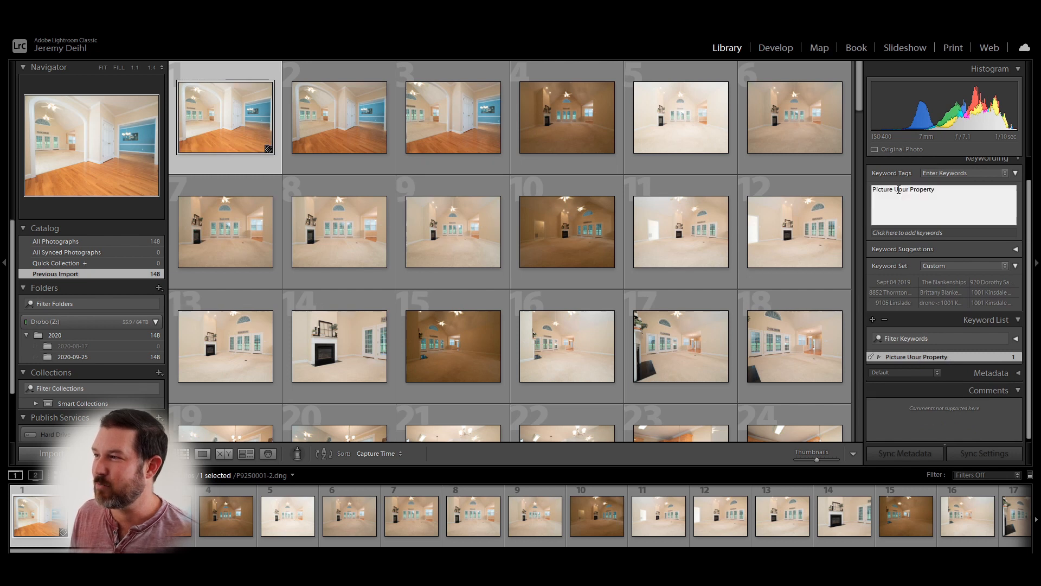
pyautogui.press('BackSpace')
pyautogui.write('Y')
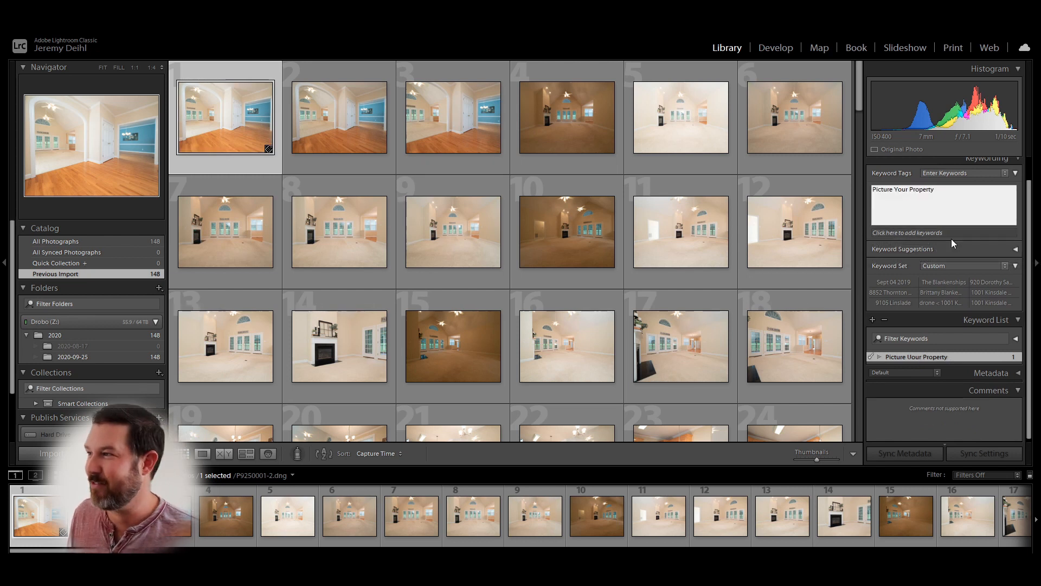
pyautogui.press('Return')
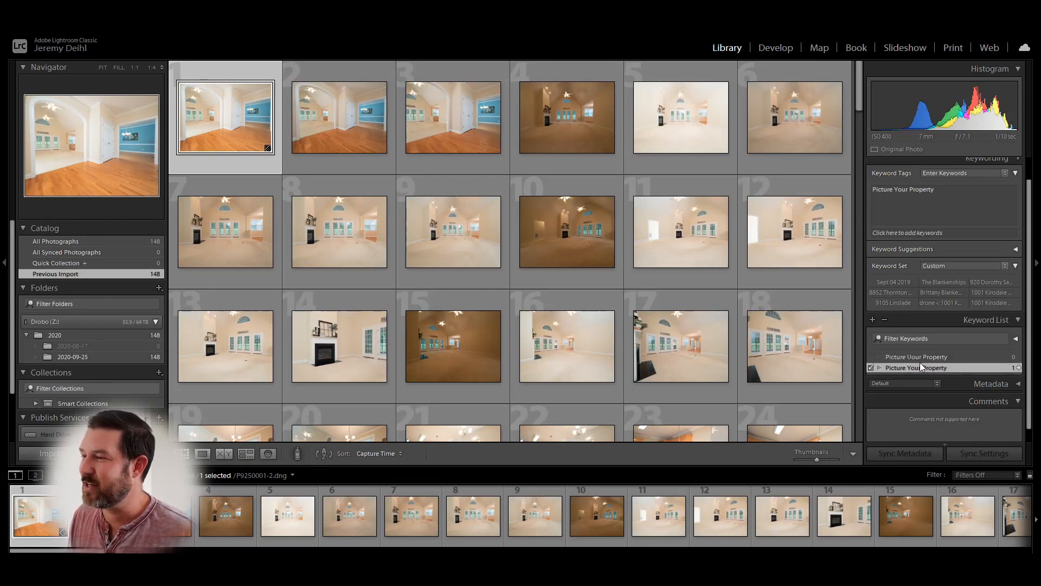
pyautogui.rightClick(921, 360)
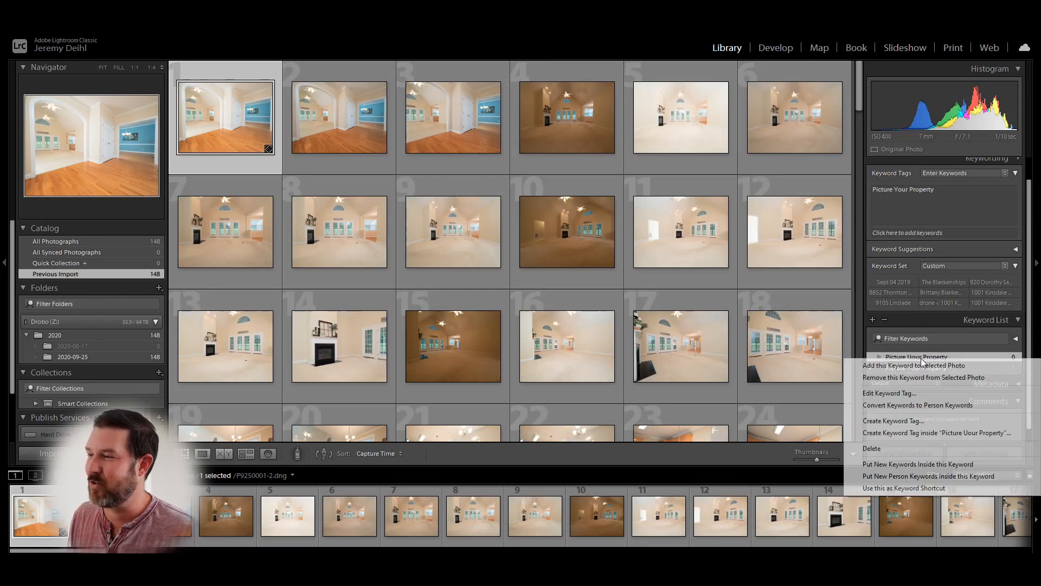
pyautogui.click(918, 448)
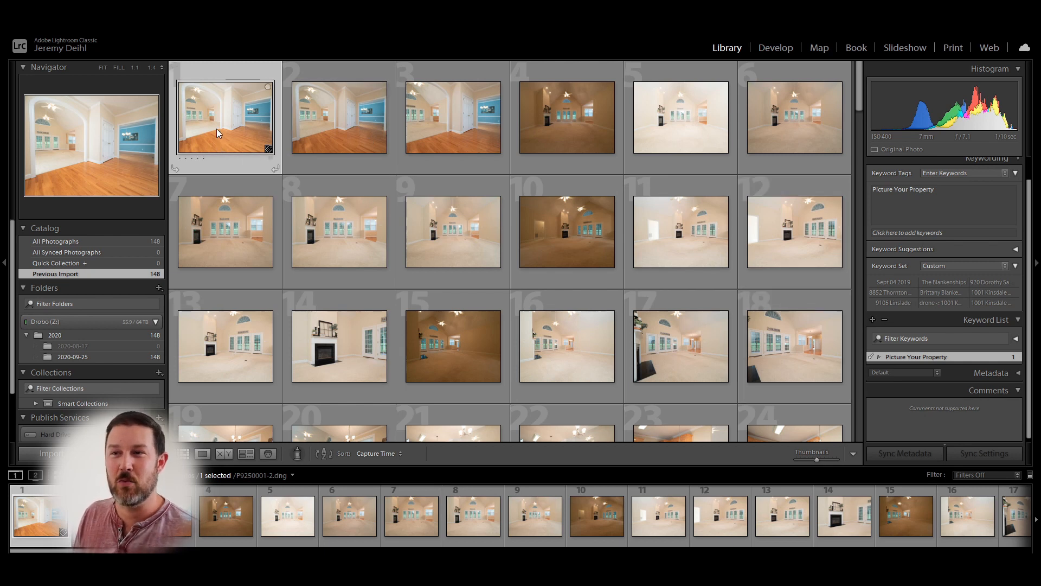
# - Select photos 1 through 40 in the grid
pyautogui.scroll(-3, 346, 185)
pyautogui.scroll(-1, 346, 185)
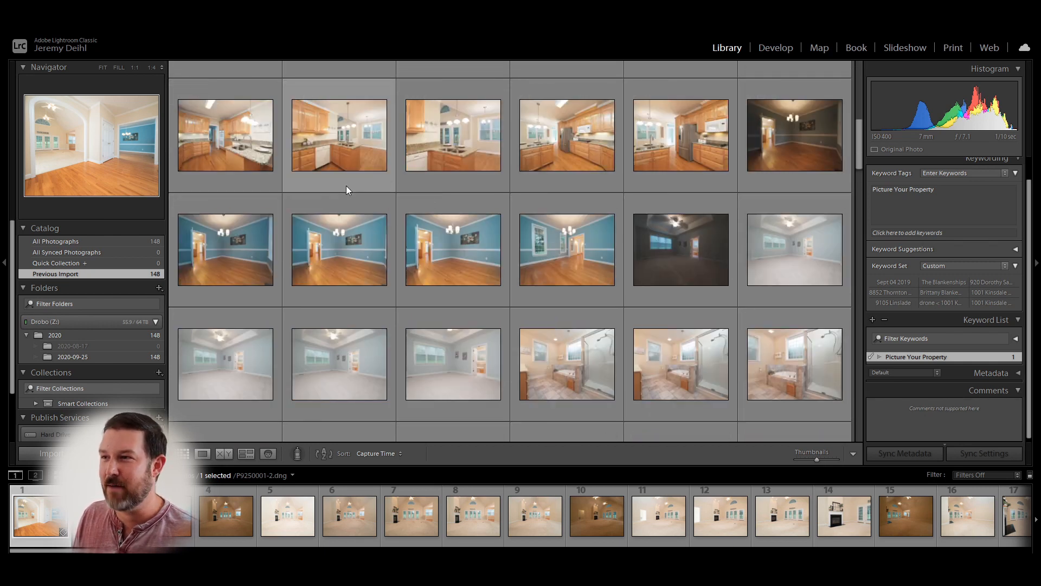
pyautogui.scroll(-1, 346, 186)
pyautogui.keyDown('shift'); pyautogui.click(584, 258); pyautogui.keyUp('shift')
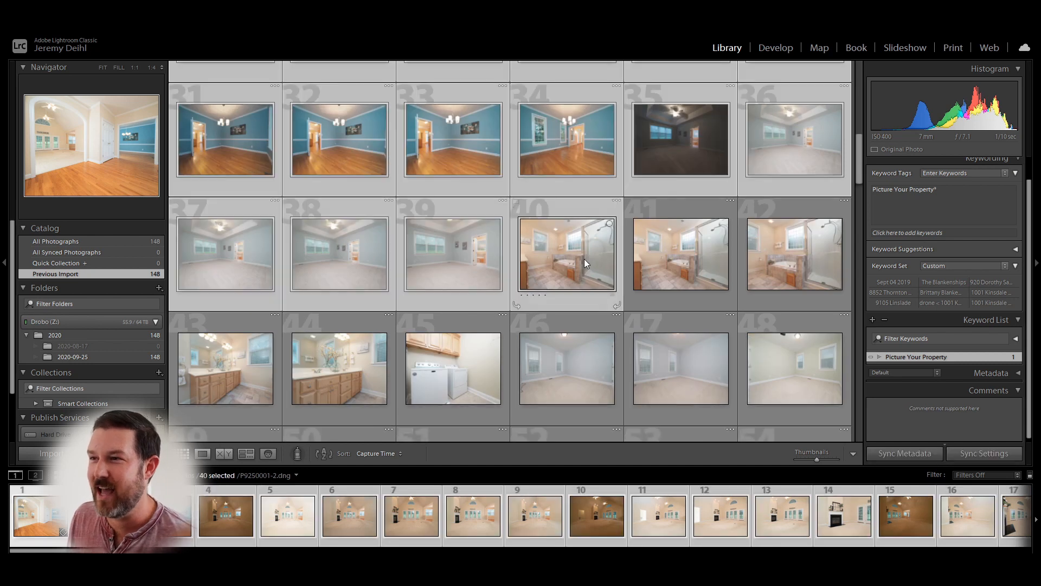
# - Create 'Berkshire Hathtaway' inside Picture Your Property without adding it to the selected photos
pyautogui.rightClick(896, 356)
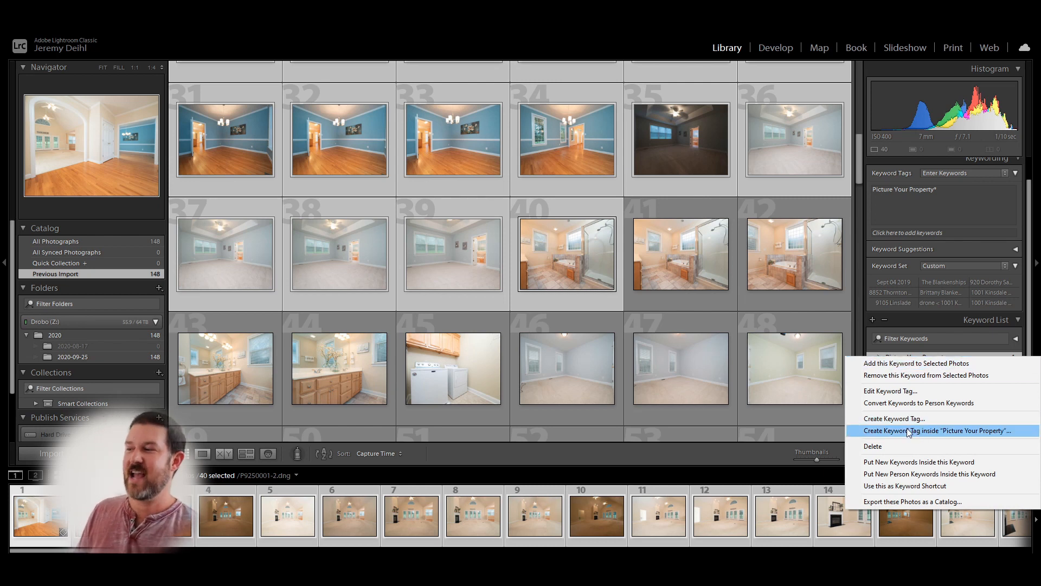
pyautogui.click(907, 430)
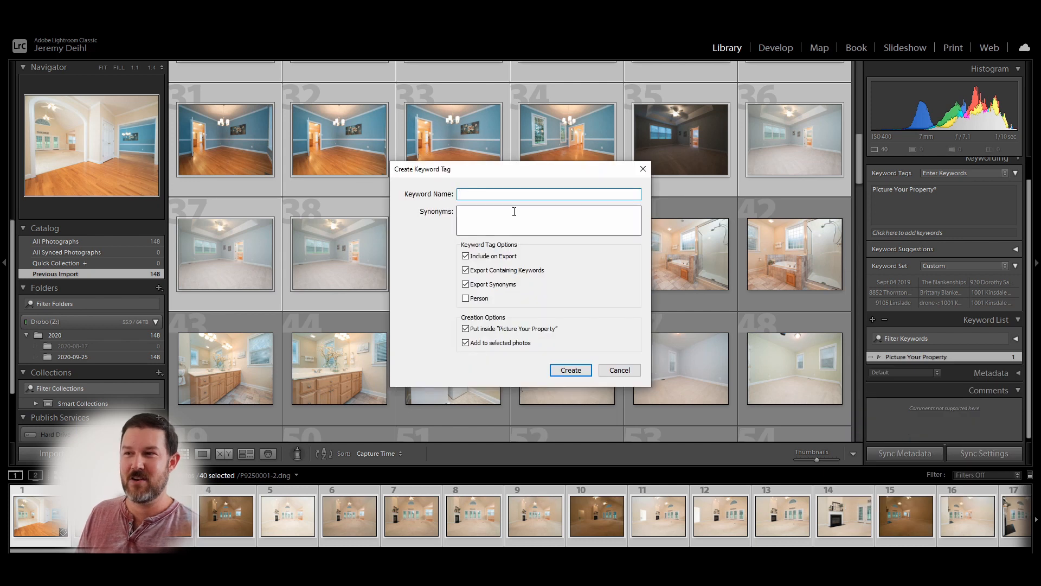
pyautogui.write('Ber')
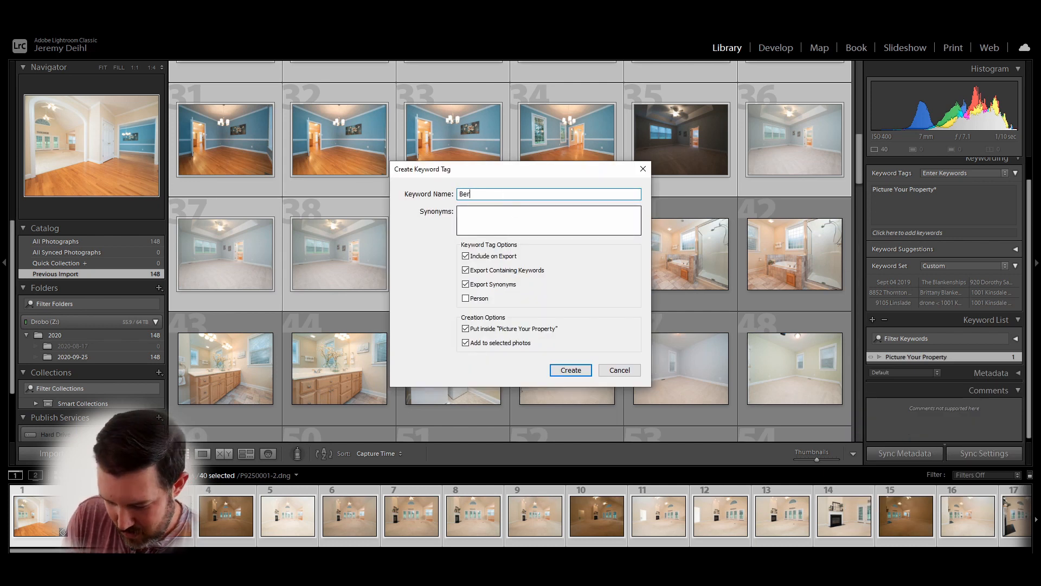
pyautogui.write('kshir')
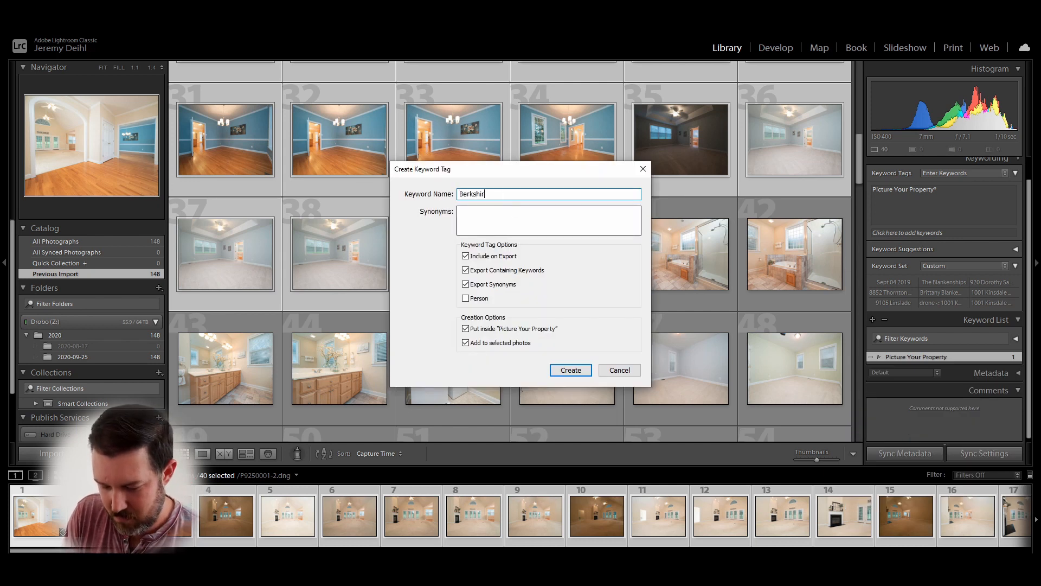
pyautogui.write('e Hathtrawya')
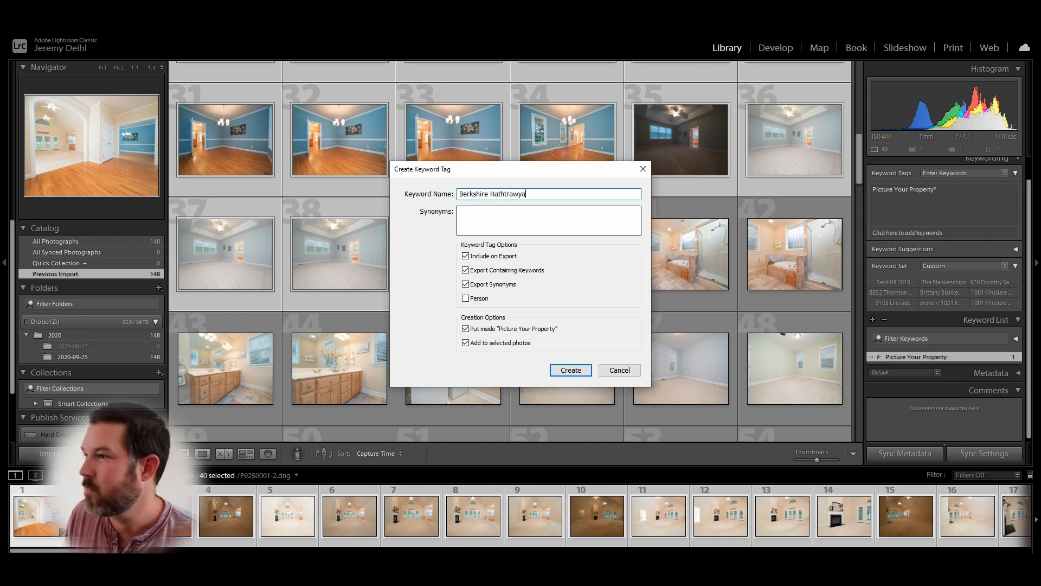
pyautogui.press('BackSpace')
pyautogui.press('BackSpace')
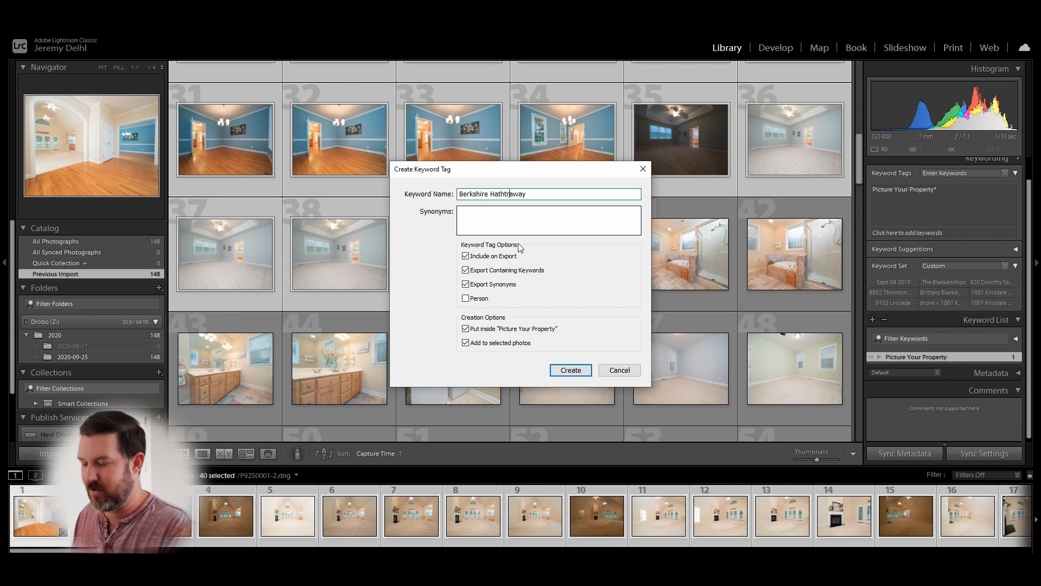
pyautogui.press('BackSpace')
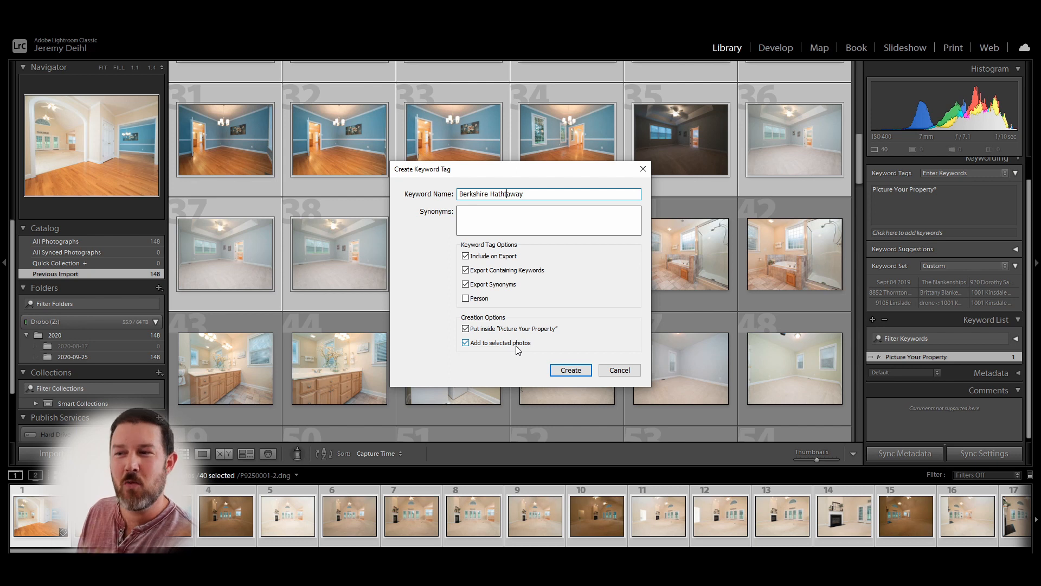
pyautogui.click(467, 344)
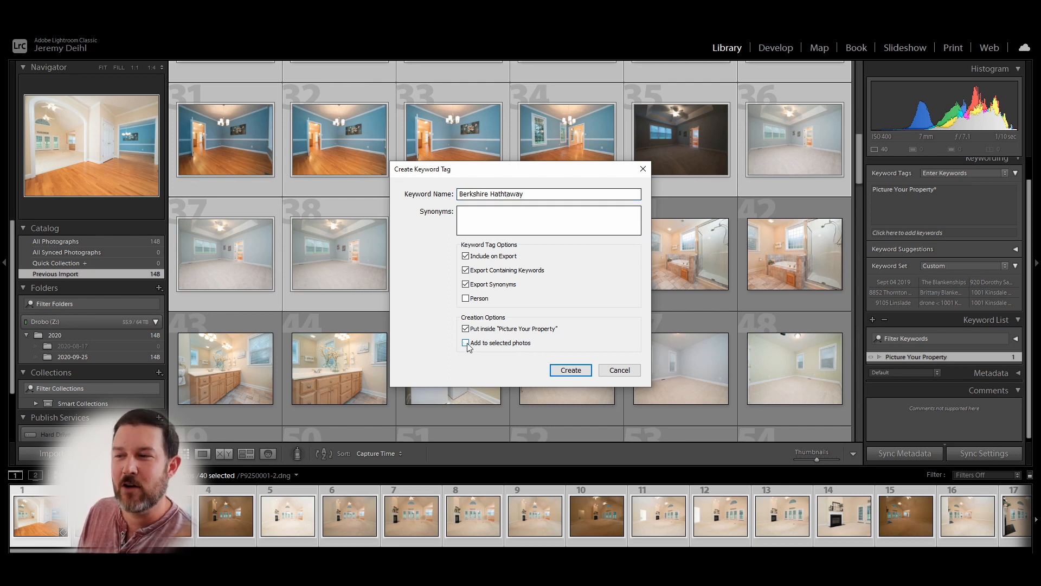
pyautogui.click(575, 369)
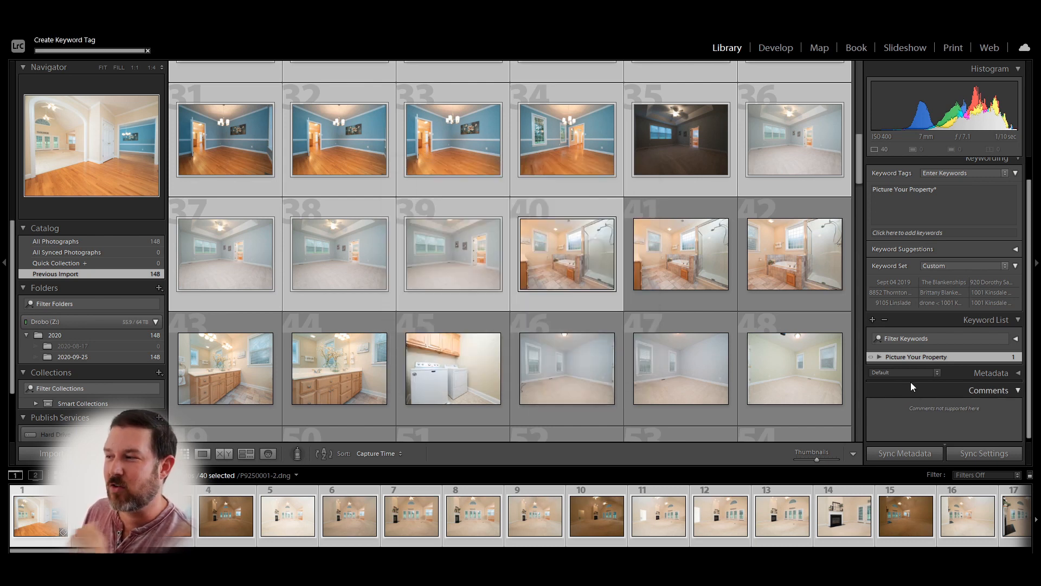
pyautogui.click(880, 356)
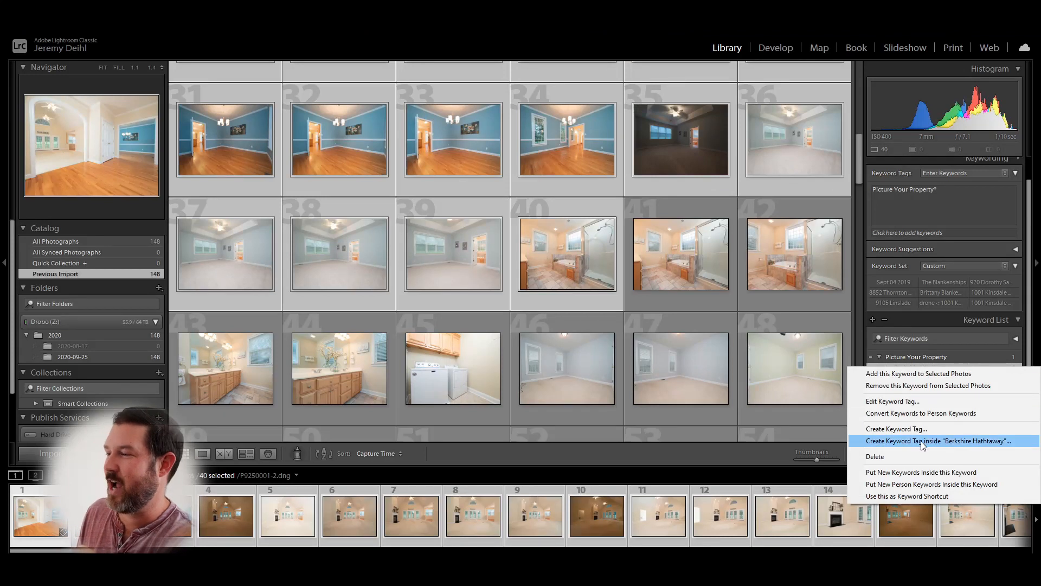
# - Create an agent keyword under Berkshire Hathtaway, with a nested address keyword applied to the 40 photos
pyautogui.click(921, 441)
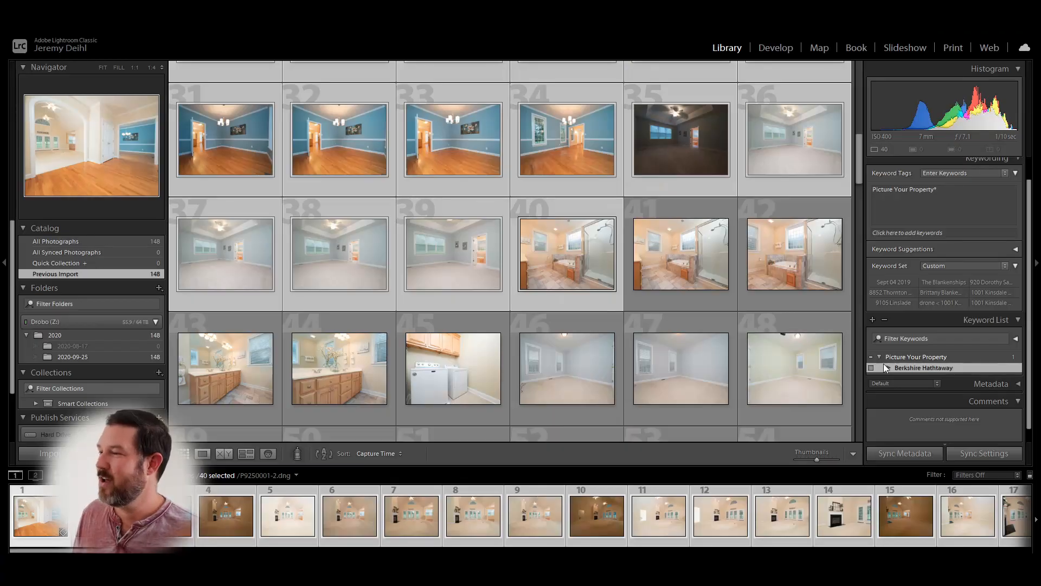
pyautogui.click(887, 369)
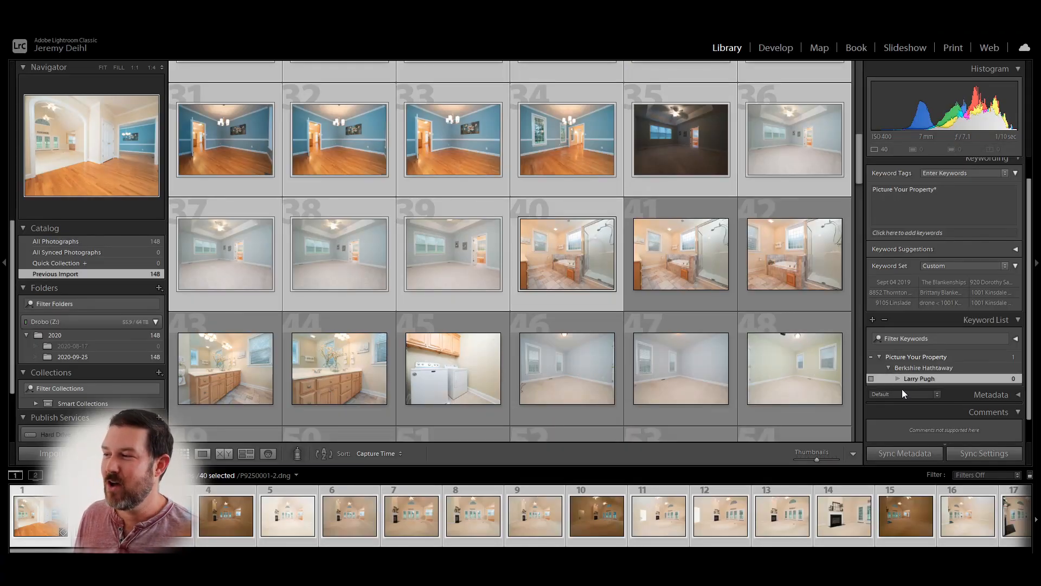
pyautogui.rightClick(926, 378)
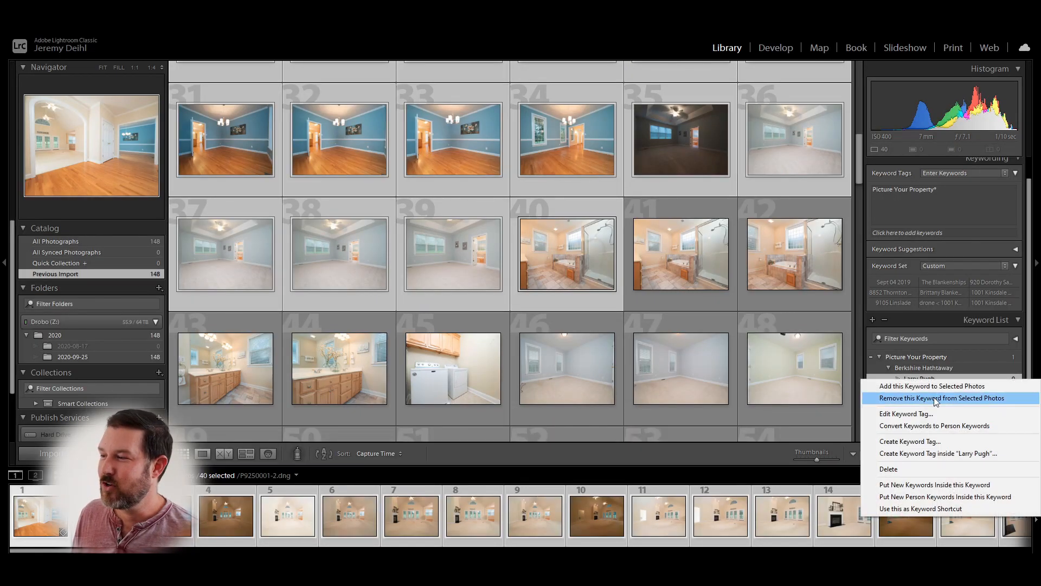
pyautogui.click(934, 454)
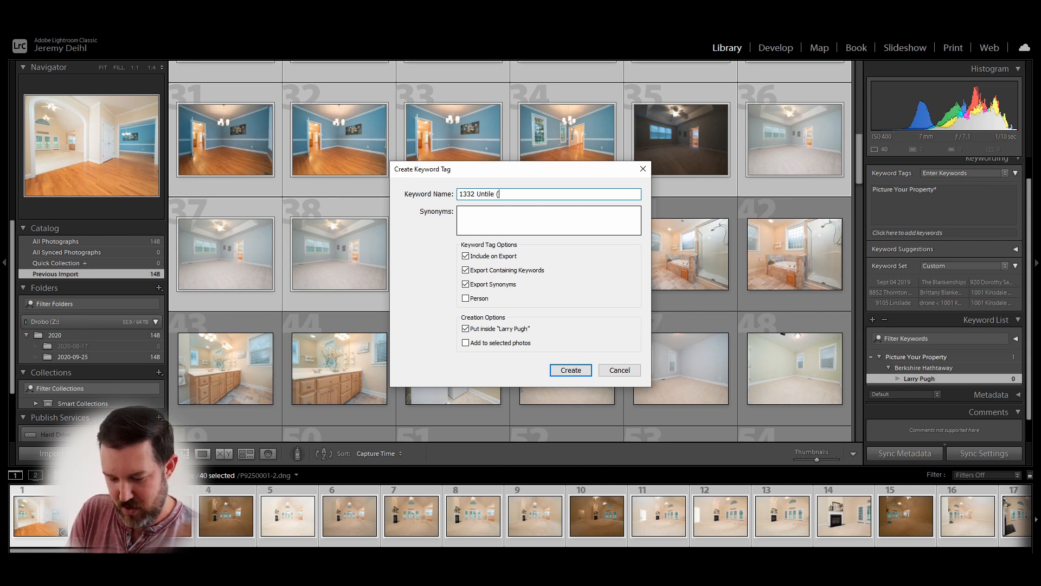
pyautogui.write('304')
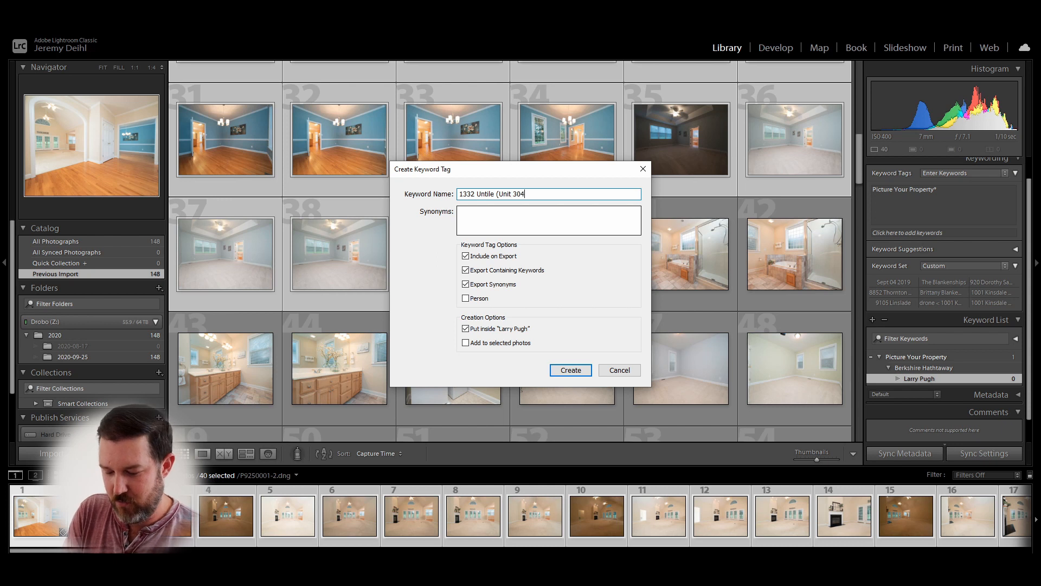
pyautogui.click(466, 343)
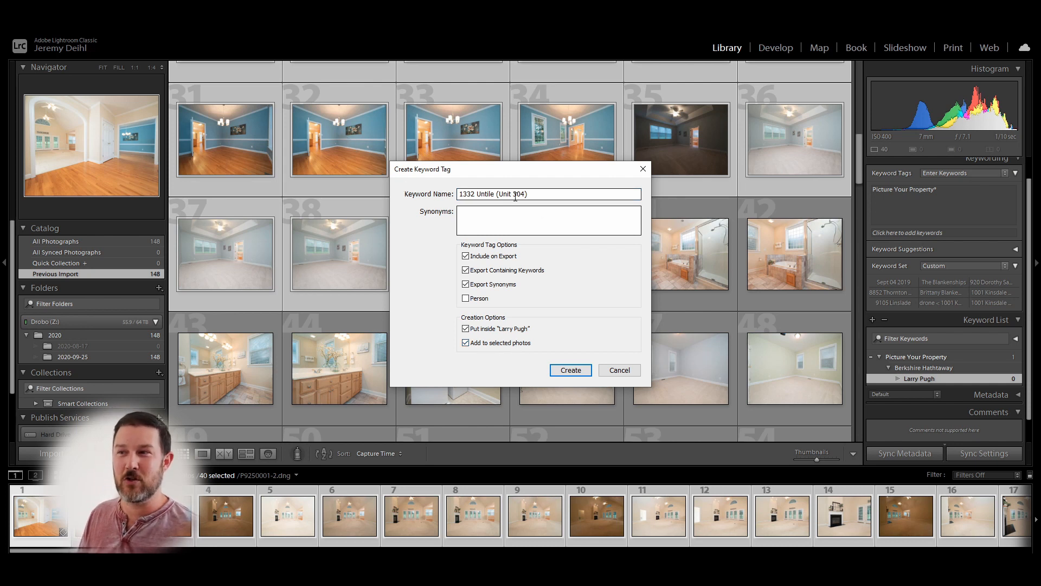
pyautogui.click(577, 373)
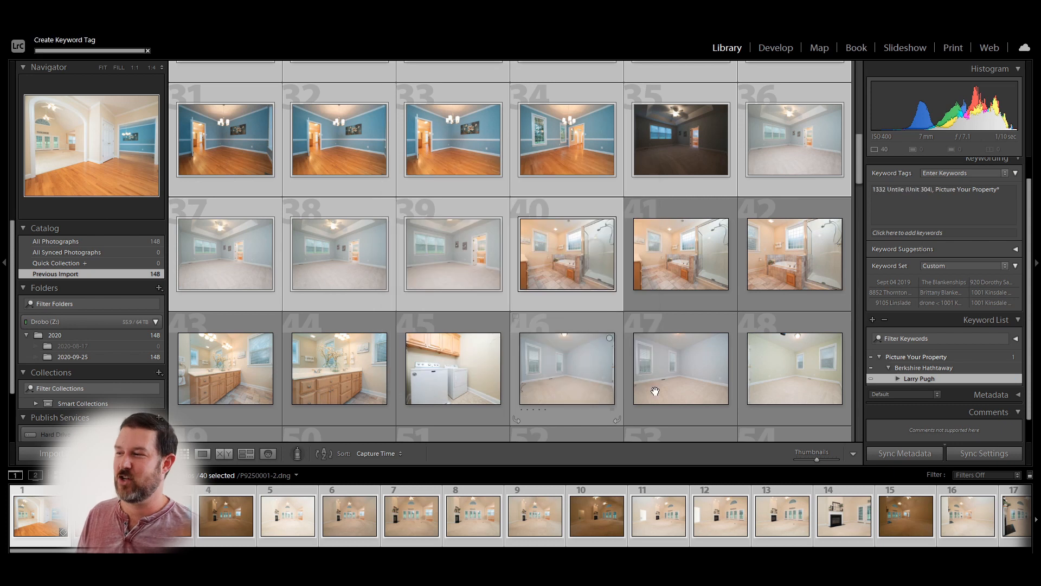
pyautogui.click(897, 379)
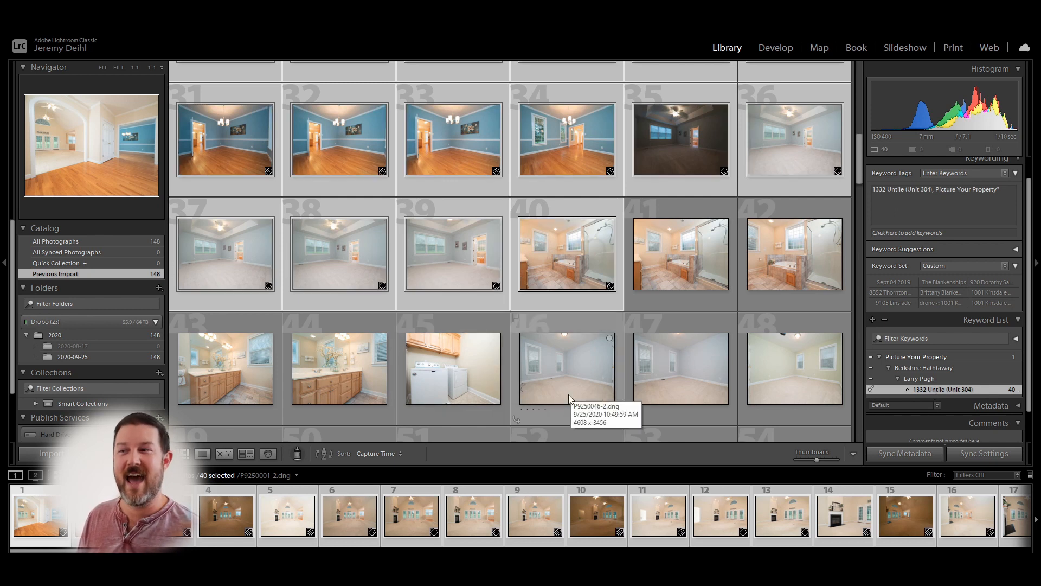
# - Add the address keyword to the selected photos and collapse the agent's branch
pyautogui.rightClick(929, 390)
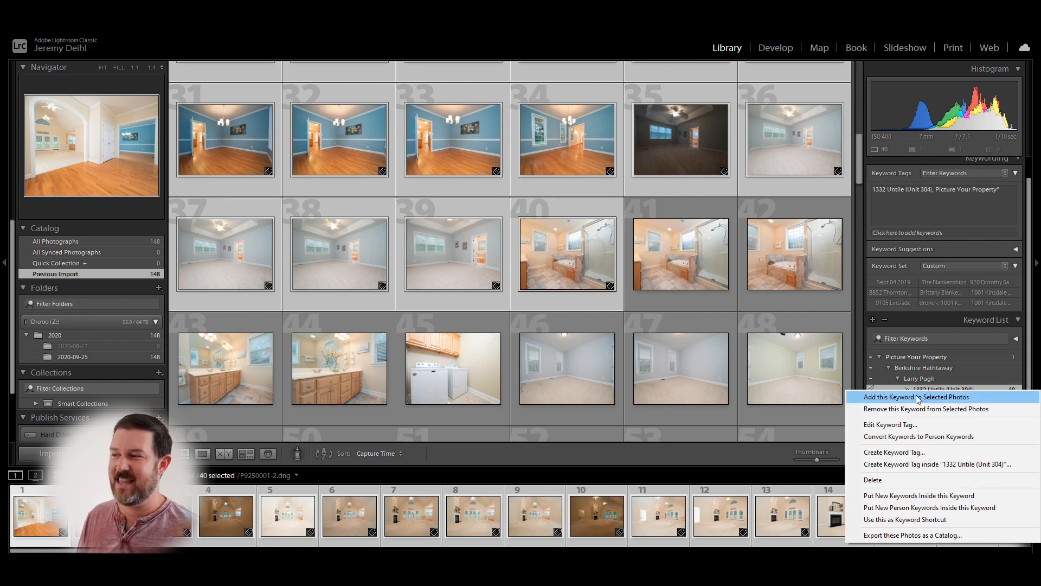
pyautogui.click(920, 398)
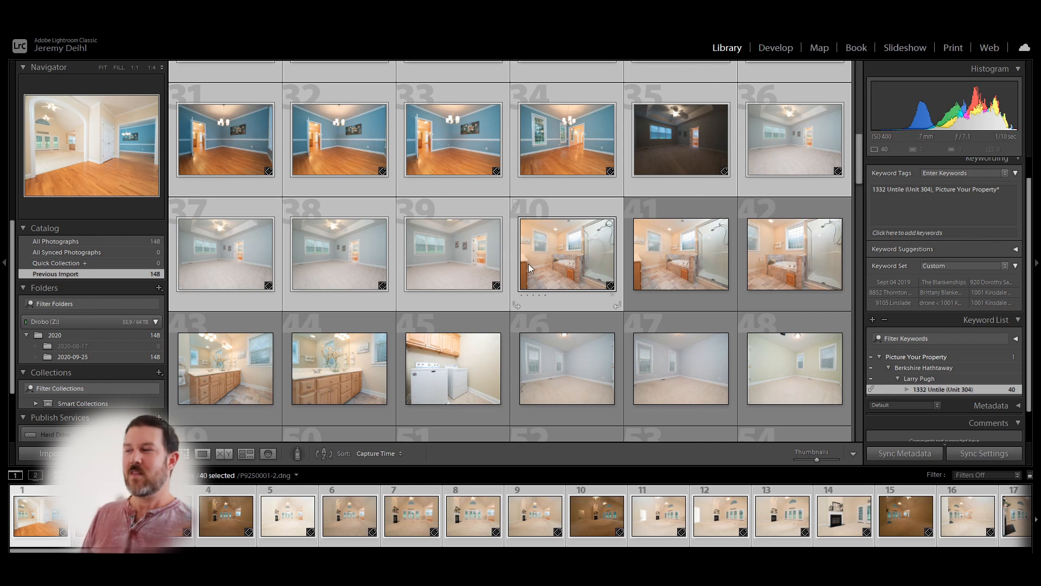
pyautogui.click(897, 378)
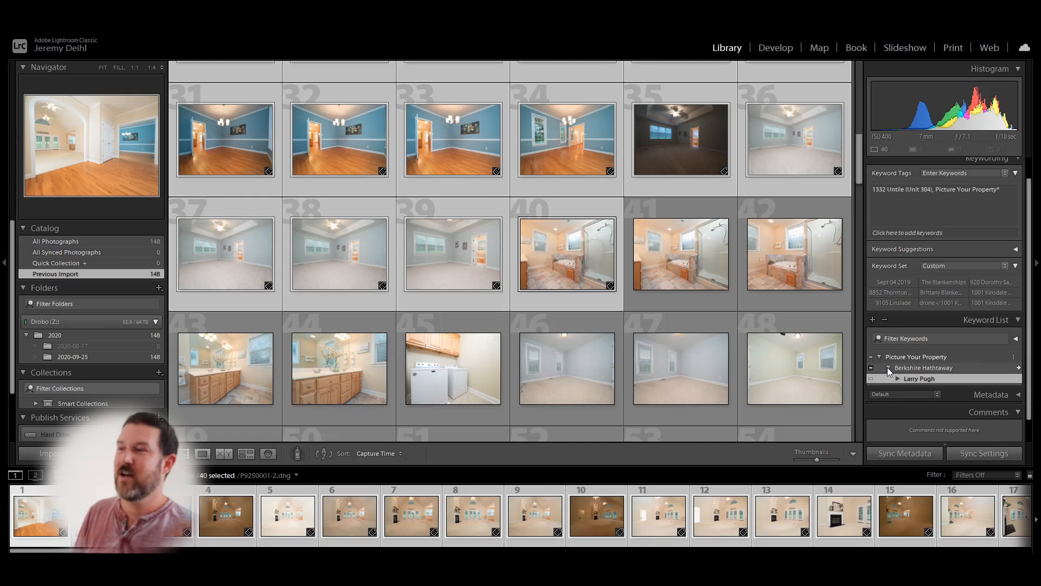
# - Select photos 41 through 80
pyautogui.click(656, 269)
pyautogui.scroll(-5, 669, 279)
pyautogui.scroll(-4, 669, 280)
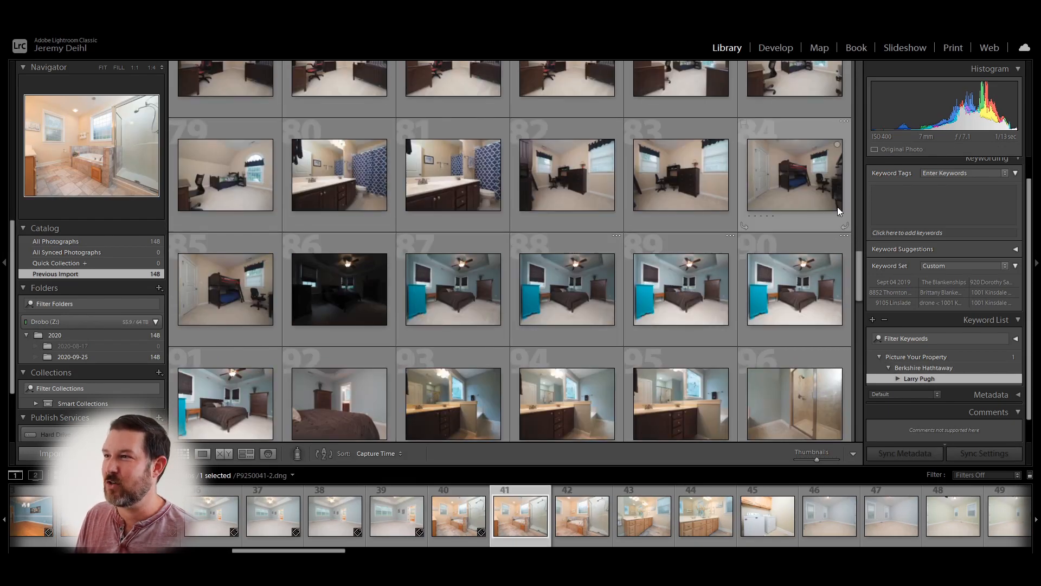
pyautogui.keyDown('shift'); pyautogui.click(341, 172); pyautogui.keyUp('shift')
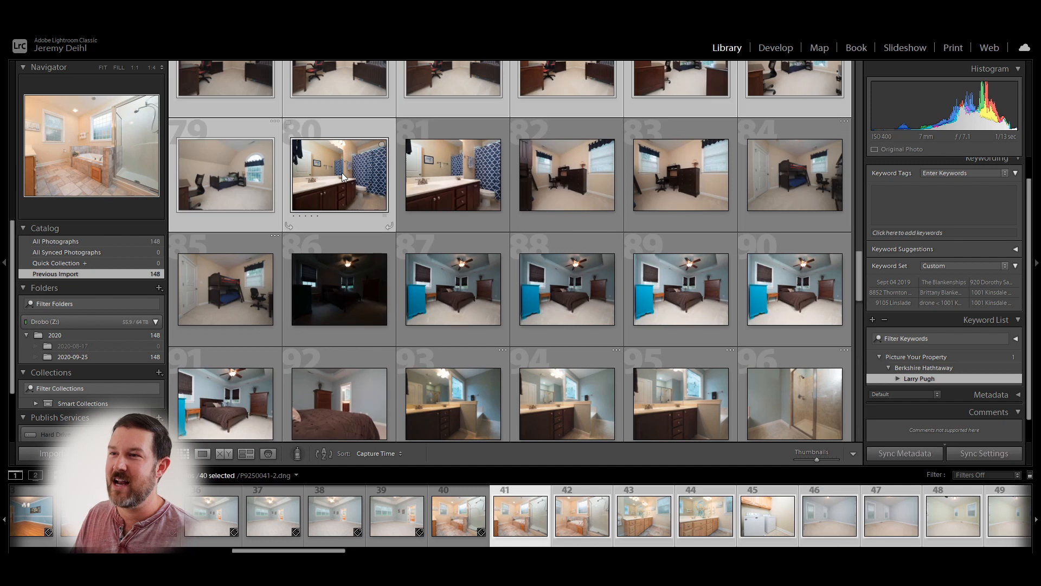
# - Create Core Realty, Keller Williams and Remax keywords inside Picture Your Property
pyautogui.rightClick(923, 361)
pyautogui.click(925, 428)
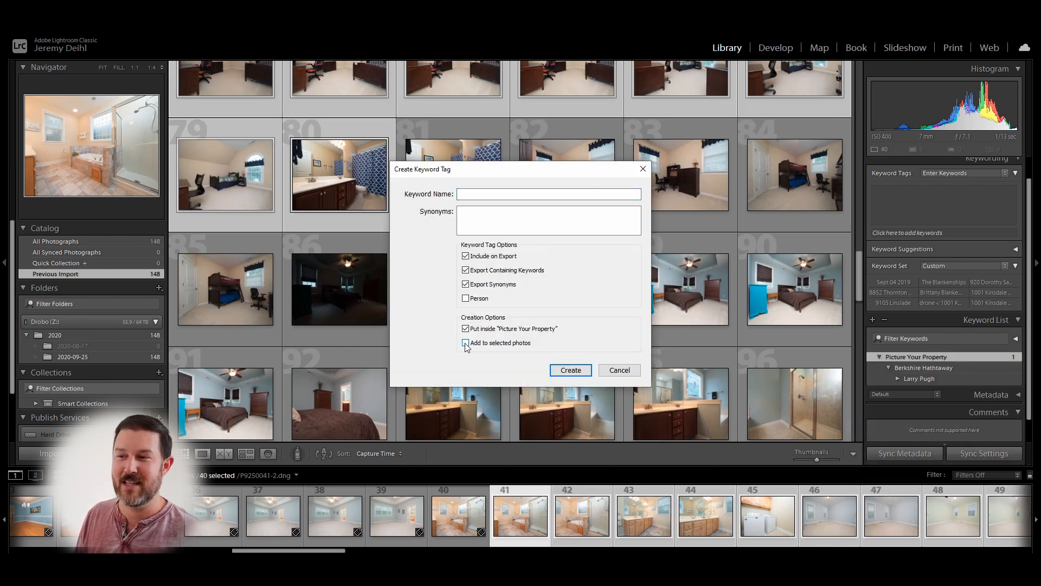
pyautogui.click(486, 195)
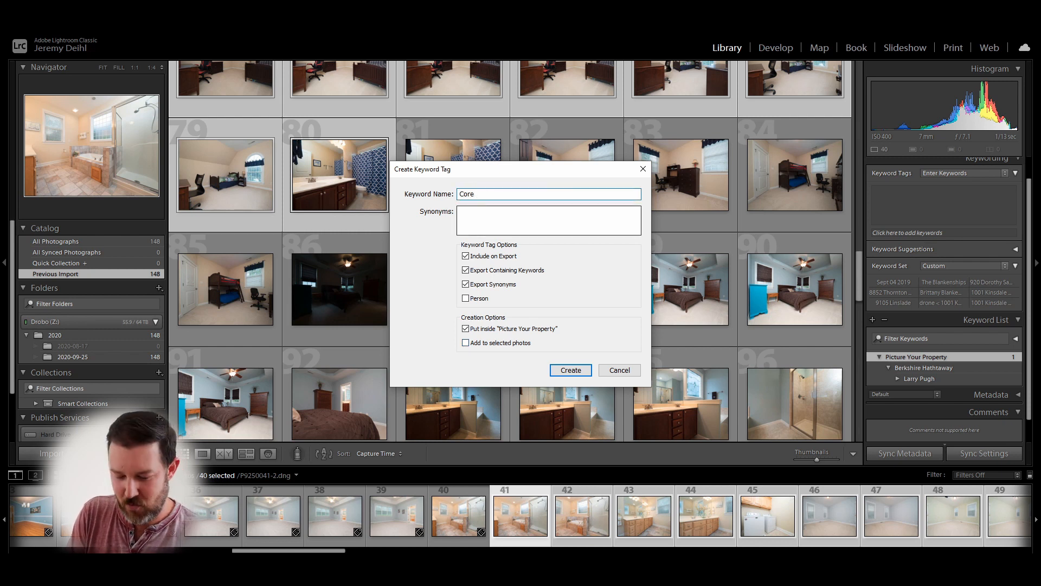
pyautogui.click(572, 371)
pyautogui.rightClick(916, 356)
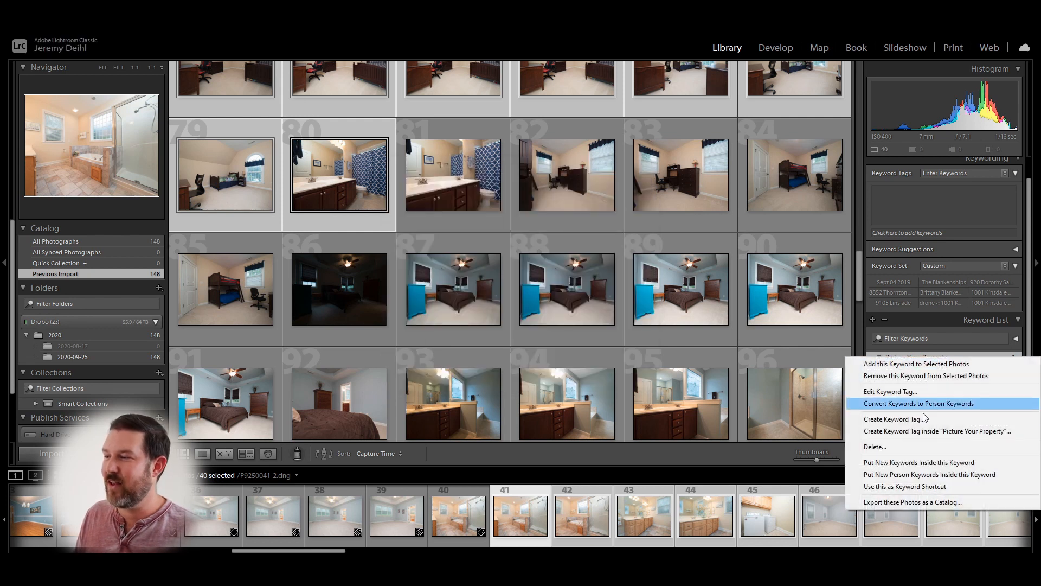
pyautogui.click(920, 431)
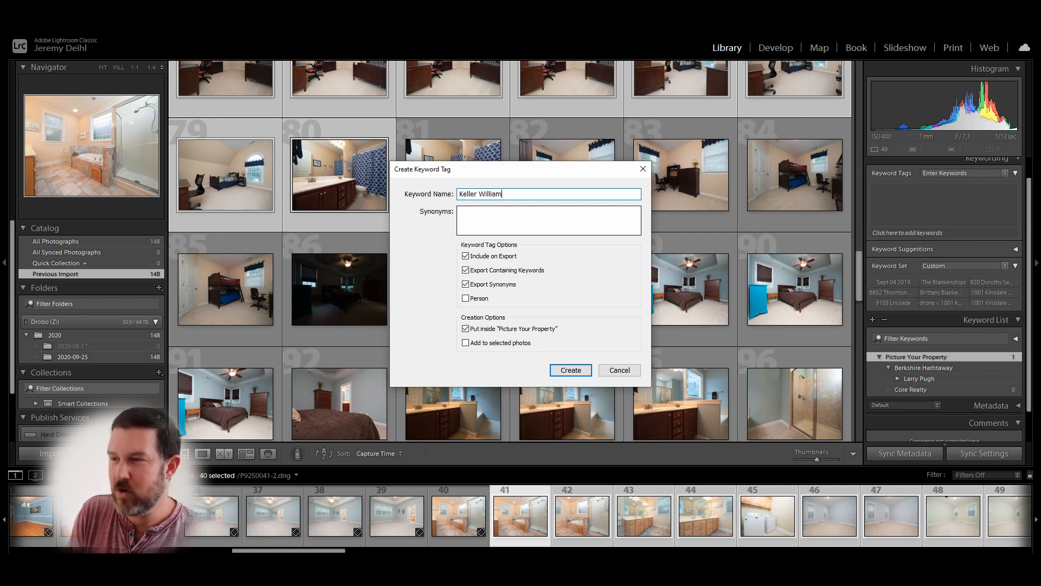
pyautogui.click(570, 370)
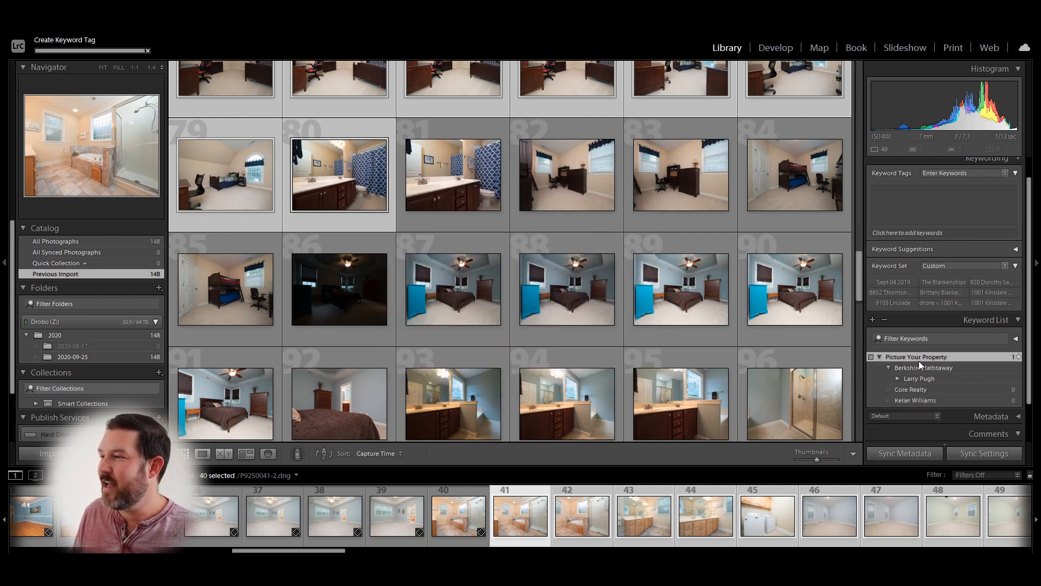
pyautogui.rightClick(916, 357)
pyautogui.click(924, 431)
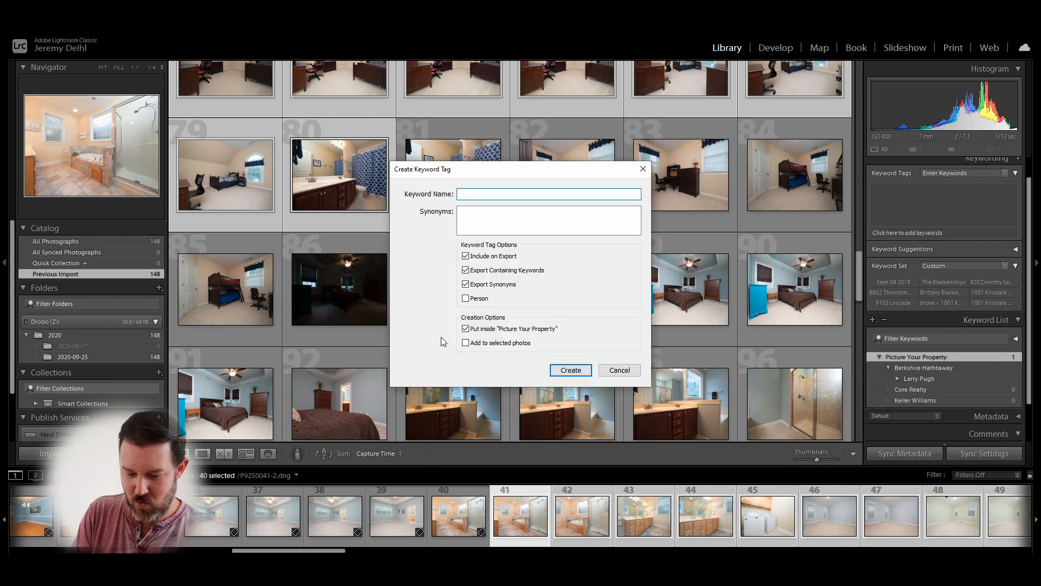
pyautogui.write('Rema')
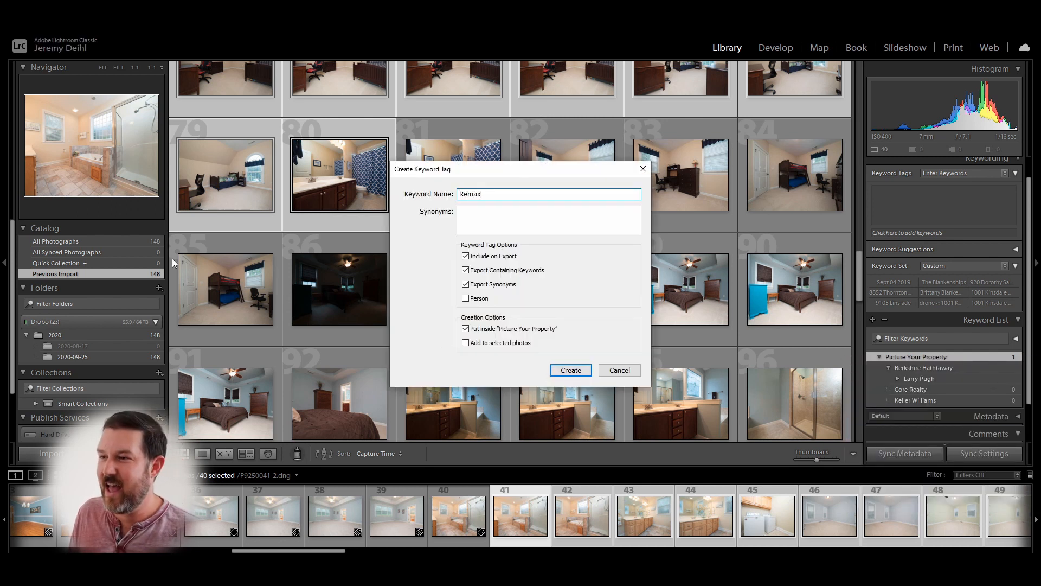
pyautogui.write('x')
pyautogui.click(556, 375)
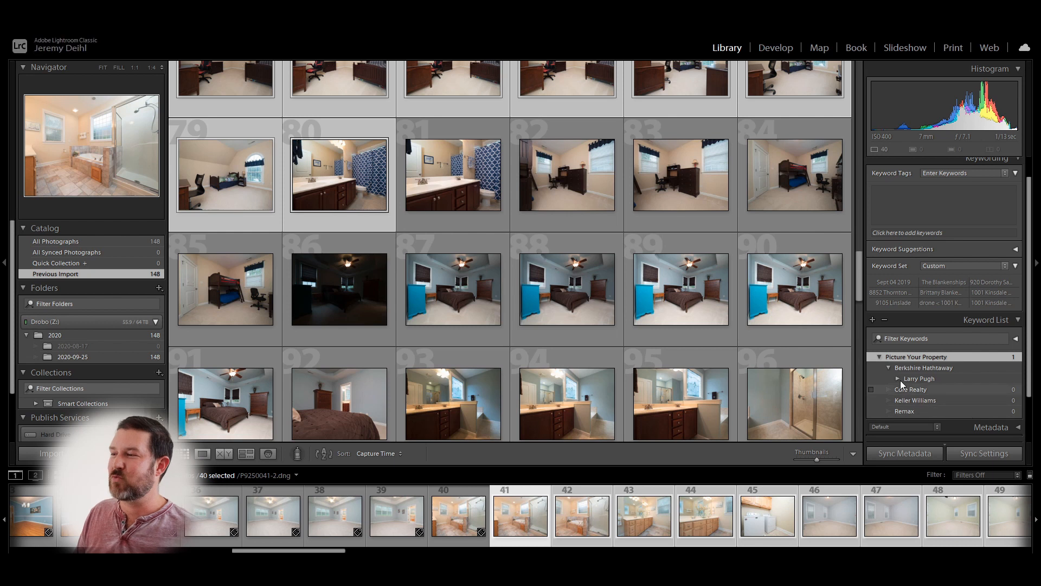
pyautogui.click(889, 369)
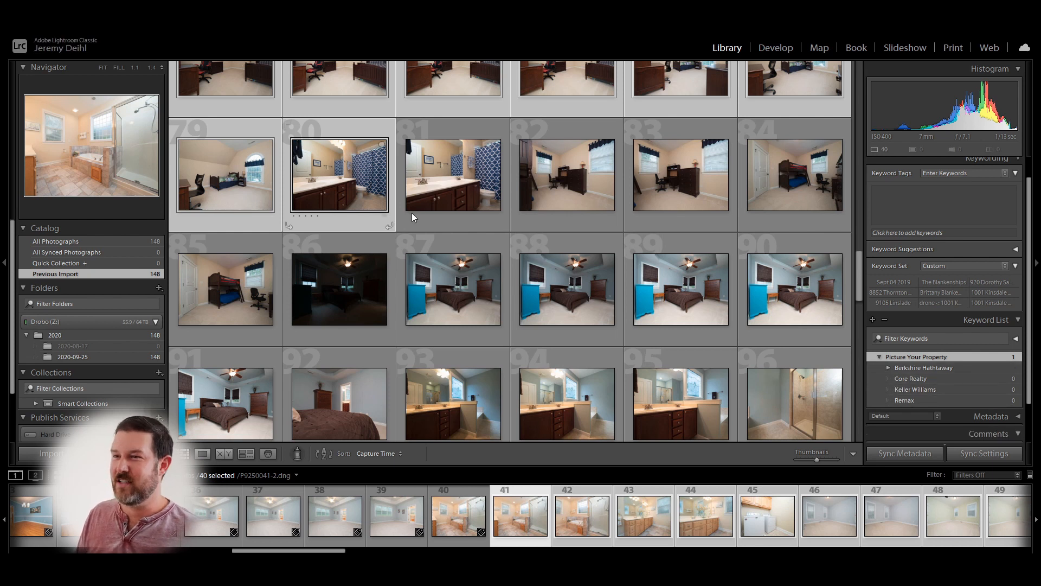
# - Create an agent keyword inside Keller Williams
pyautogui.rightClick(911, 389)
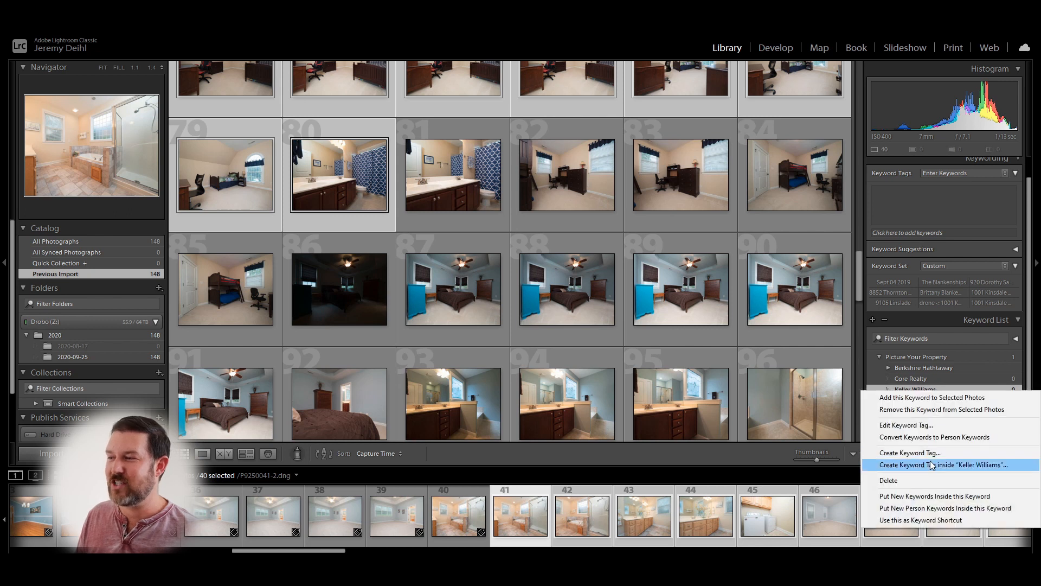
pyautogui.click(933, 465)
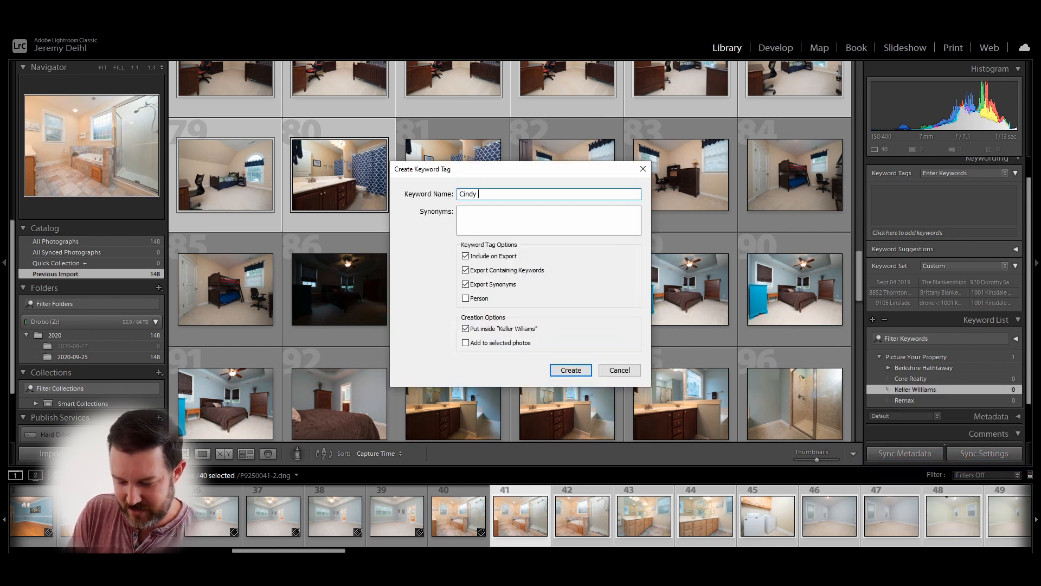
pyautogui.click(590, 371)
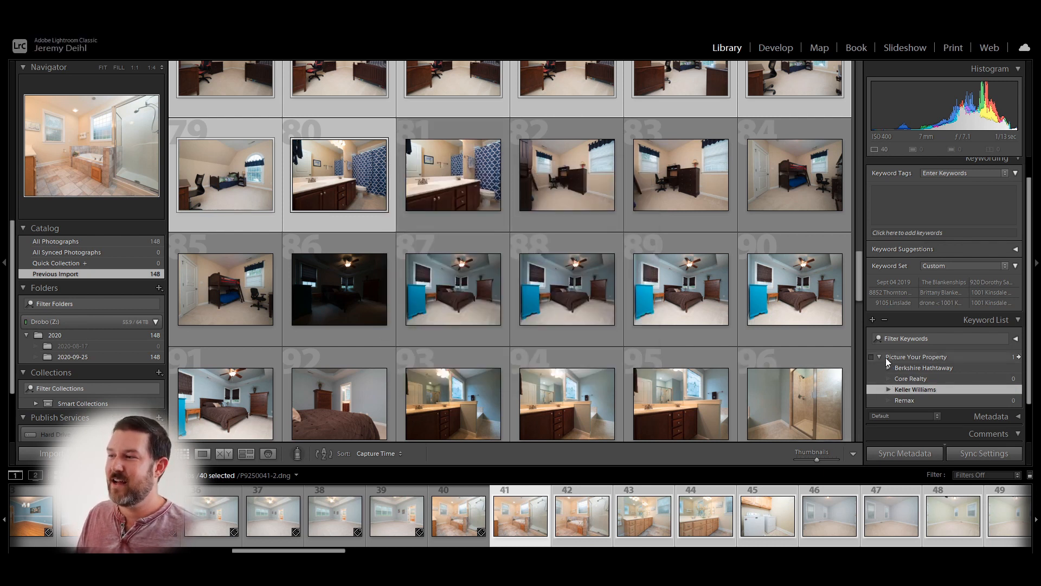
pyautogui.click(888, 390)
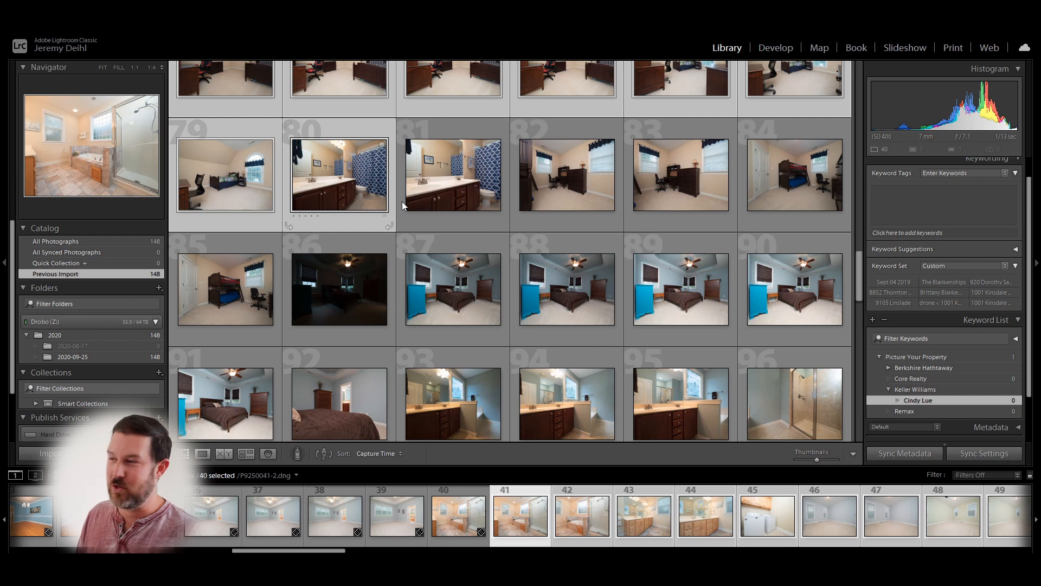
# - Create an address keyword inside that agent, applied to the selected photos
pyautogui.rightClick(916, 400)
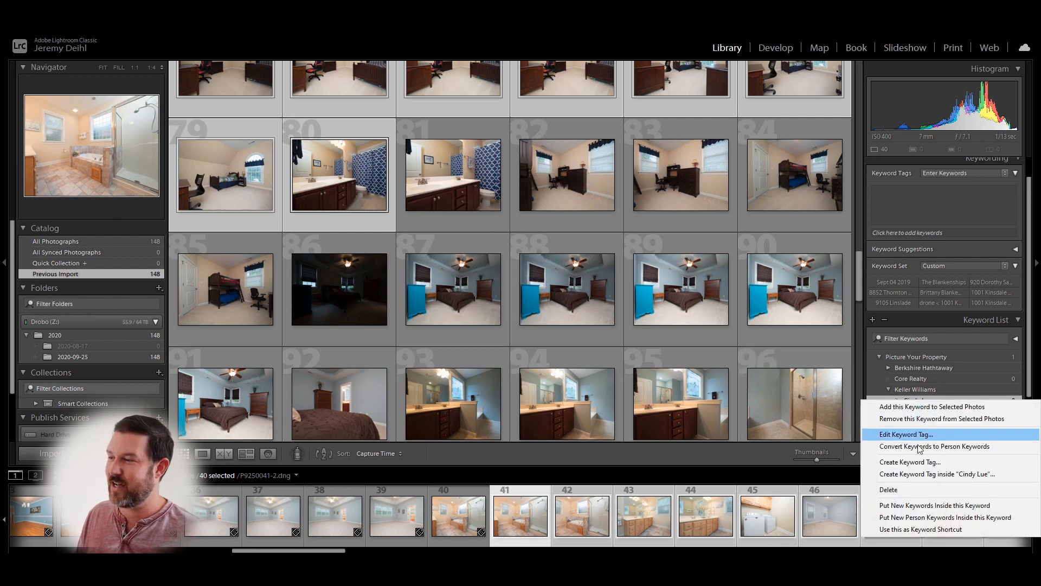
pyautogui.click(917, 473)
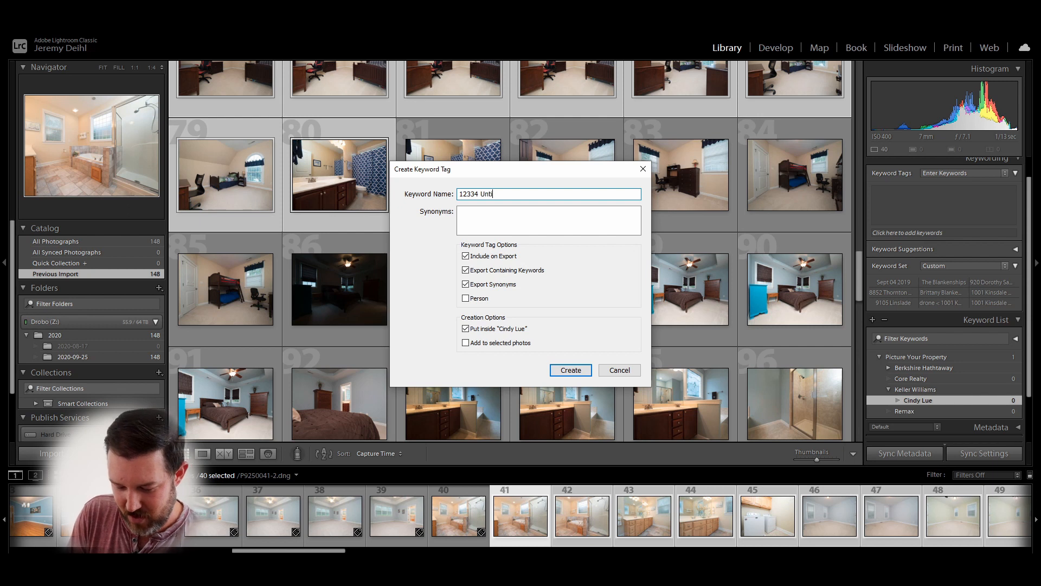
pyautogui.click(497, 344)
pyautogui.click(566, 369)
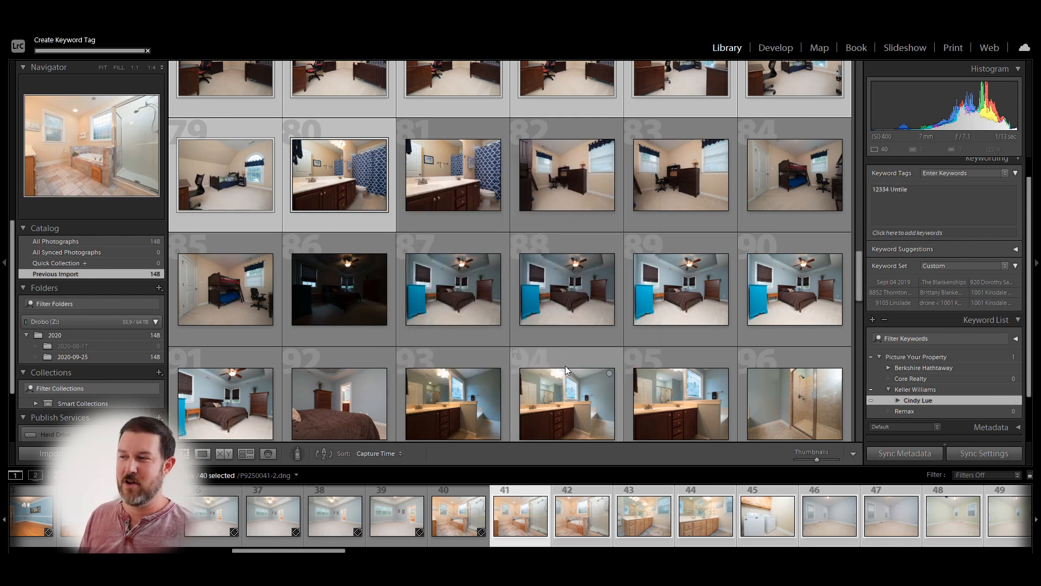
# - Dismiss the keyword dialog and select photos 81 through 129
pyautogui.click(889, 389)
pyautogui.doubleClick(889, 368)
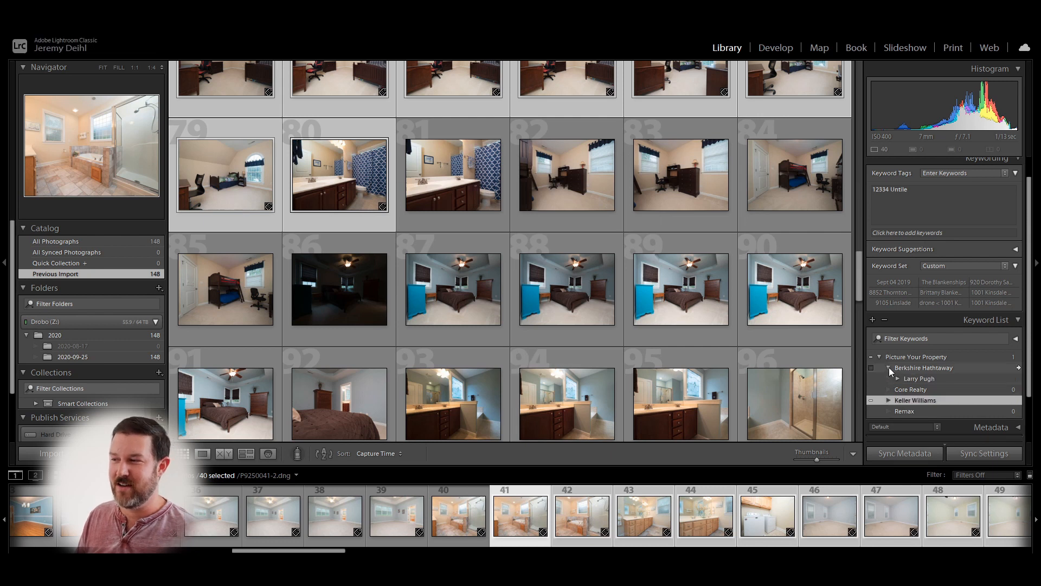
pyautogui.click(642, 353)
pyautogui.click(425, 174)
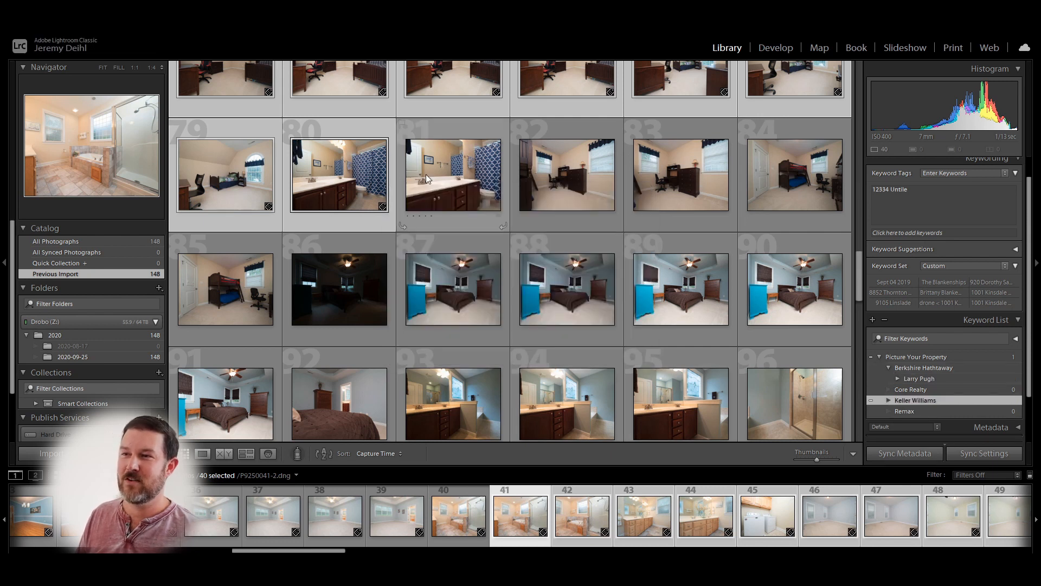
pyautogui.scroll(-5, 497, 301)
pyautogui.keyDown('shift'); pyautogui.click(461, 217); pyautogui.keyUp('shift')
# - Create an agent keyword inside Remax
pyautogui.rightClick(899, 410)
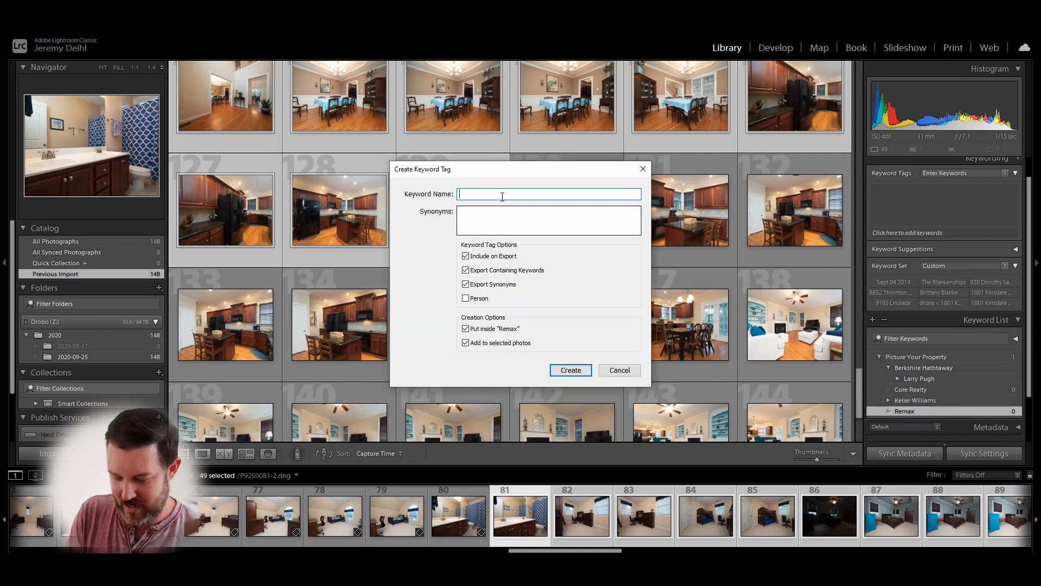
pyautogui.click(570, 369)
pyautogui.rightClick(911, 421)
pyautogui.click(569, 369)
# - Select photos 130 through 148 and create an agent keyword inside Core Realty
pyautogui.click(575, 217)
pyautogui.scroll(-4, 605, 281)
pyautogui.keyDown('shift'); pyautogui.click(567, 382); pyautogui.keyUp('shift')
pyautogui.rightClick(910, 390)
pyautogui.click(944, 465)
pyautogui.click(567, 368)
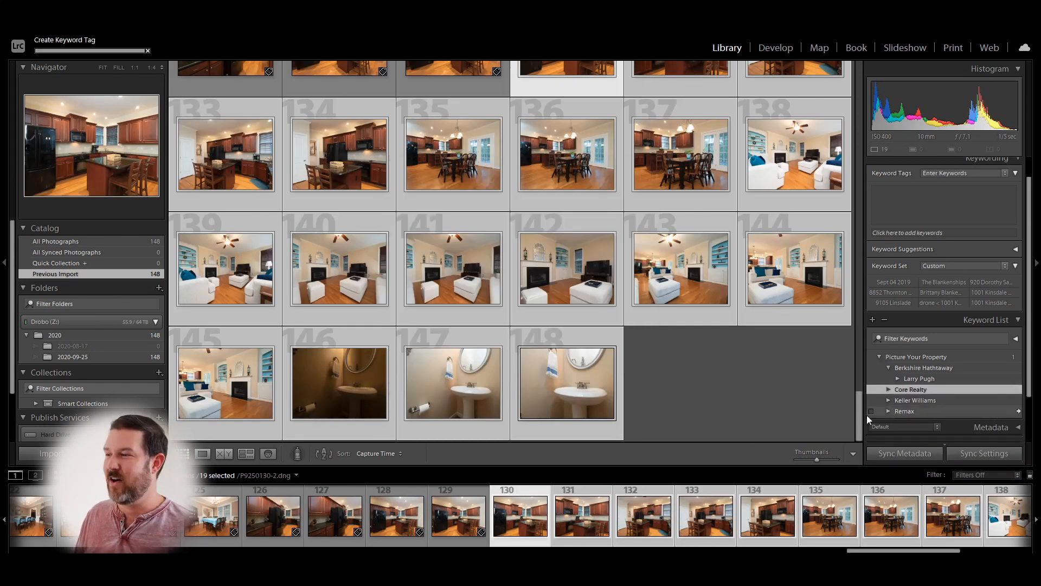
# - Create an address keyword under the Core Realty agent, applied to the selected photos
pyautogui.rightClick(922, 401)
pyautogui.click(921, 468)
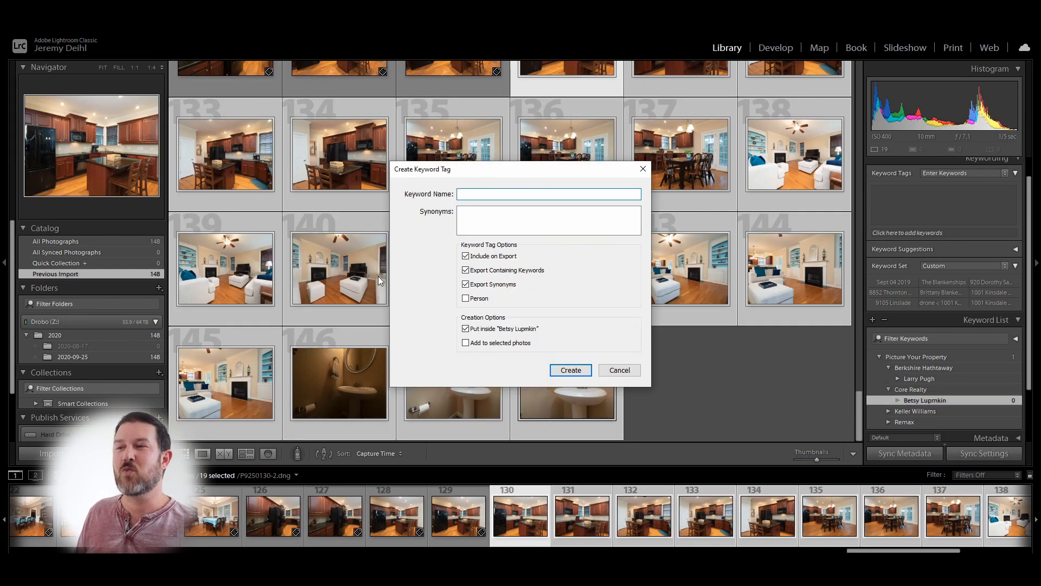
pyautogui.click(466, 343)
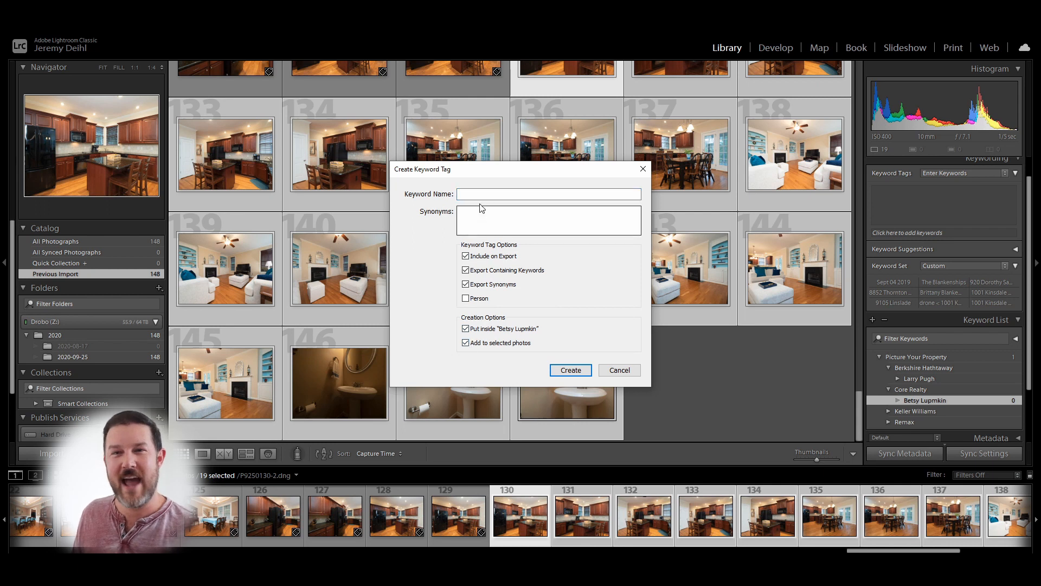
pyautogui.click(483, 191)
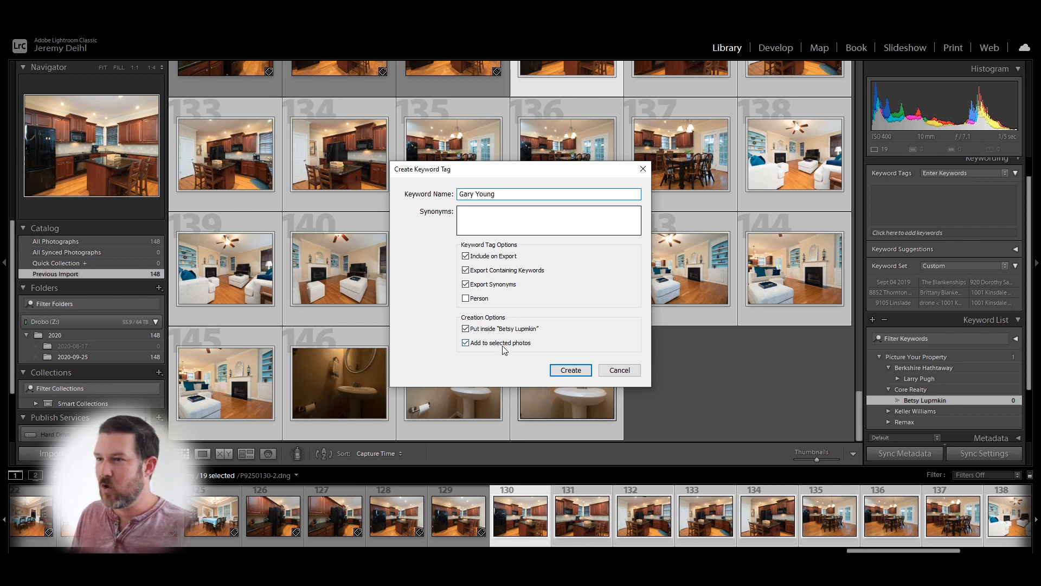
pyautogui.click(468, 342)
pyautogui.click(466, 343)
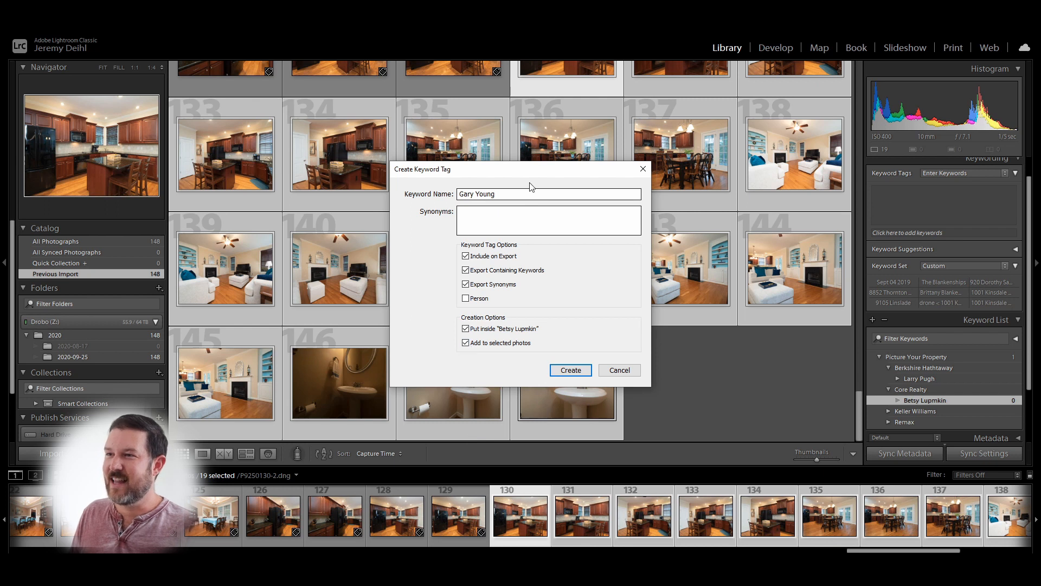
pyautogui.moveTo(531, 194); pyautogui.dragTo(457, 197)
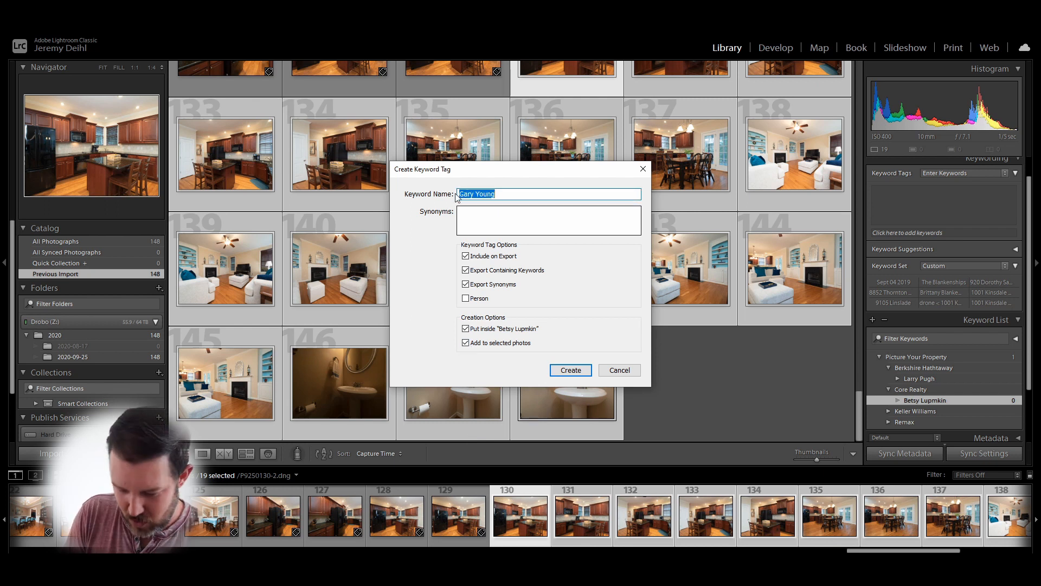
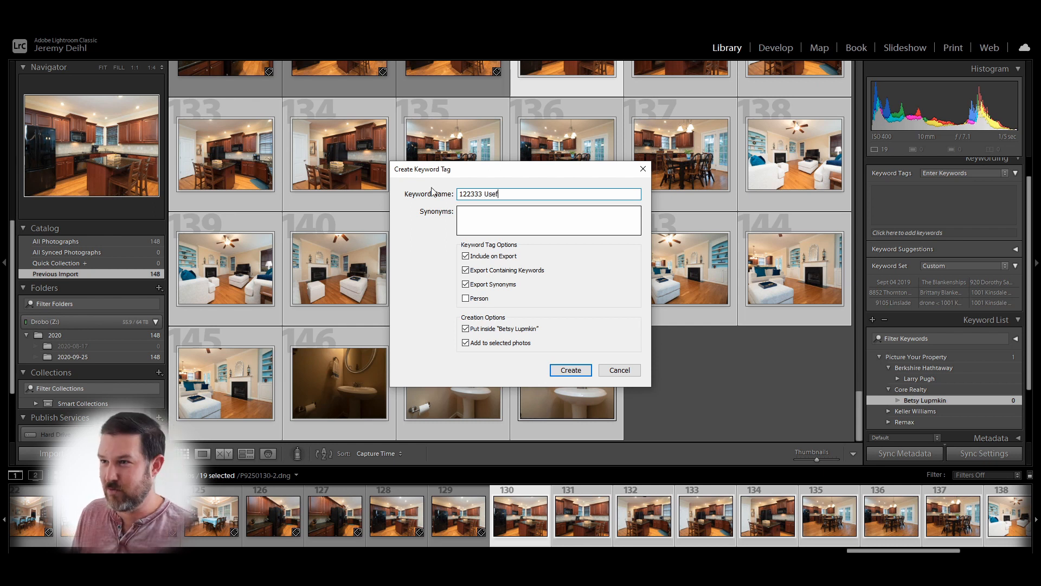
pyautogui.click(571, 370)
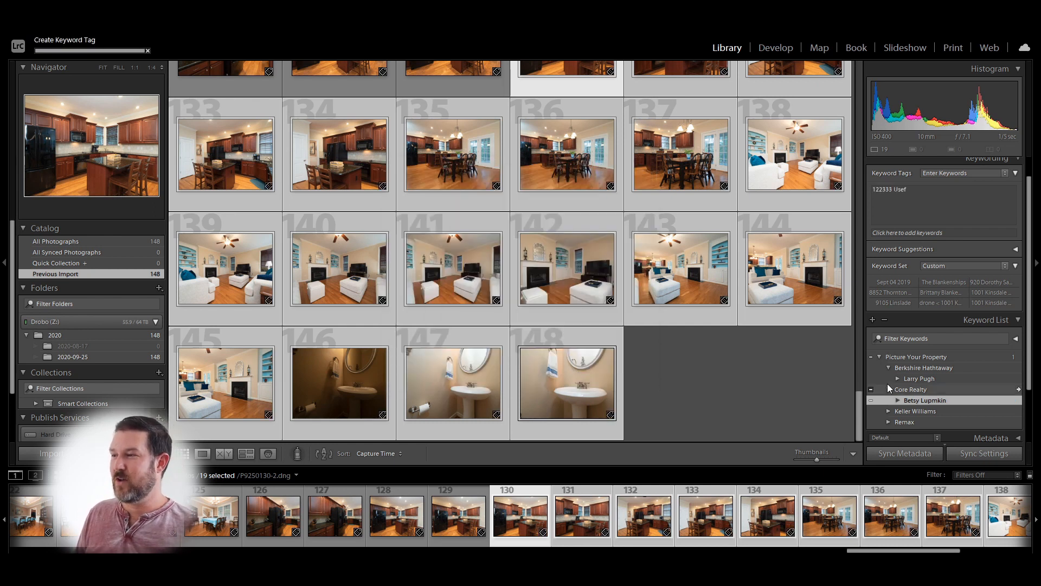
pyautogui.click(880, 357)
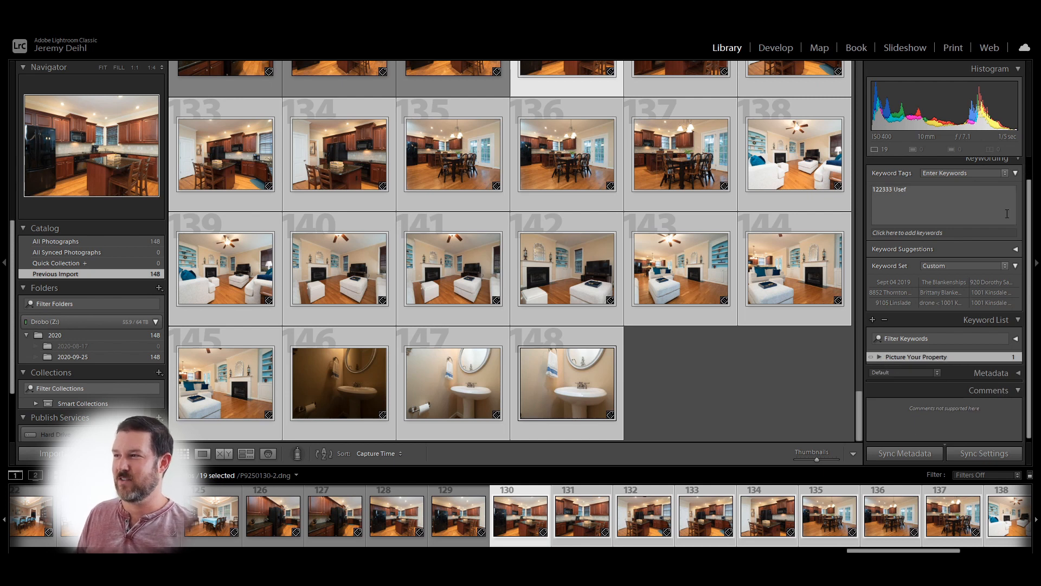
# - Collapse the Keywording panel and deselect all photos in the Library grid
pyautogui.click(1018, 162)
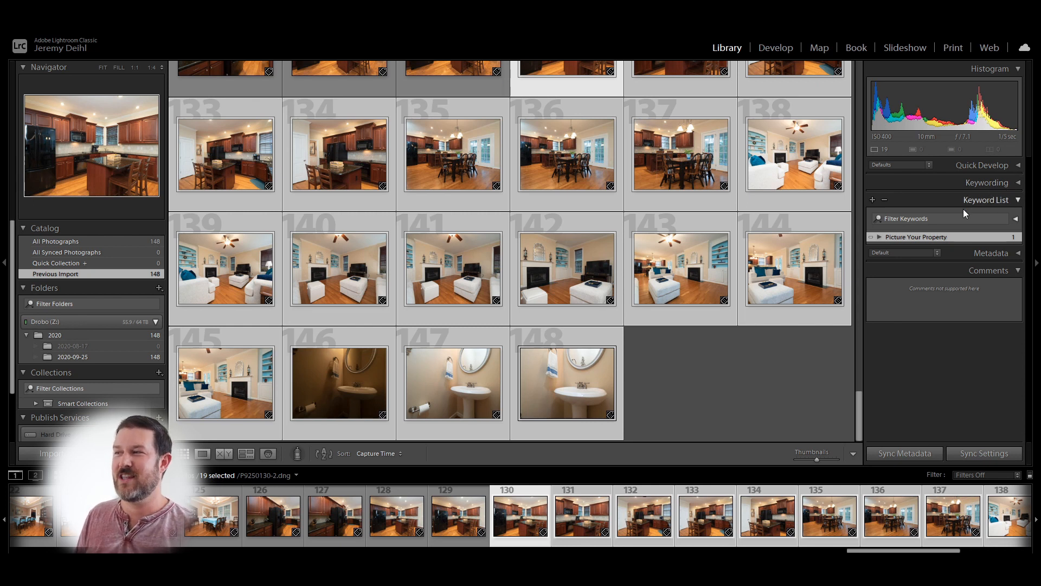
pyautogui.click(738, 375)
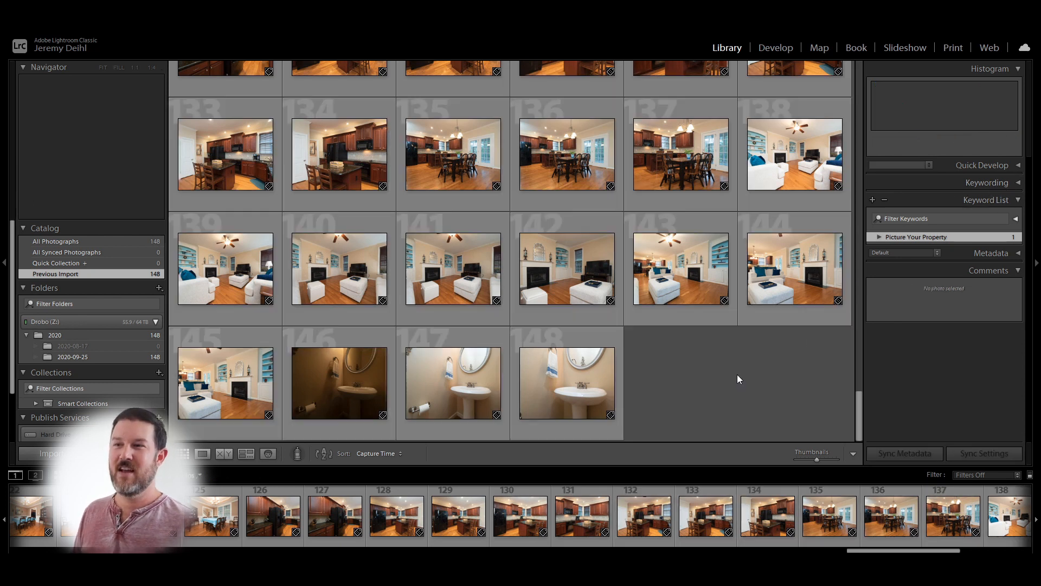
pyautogui.scroll(10, 730, 376)
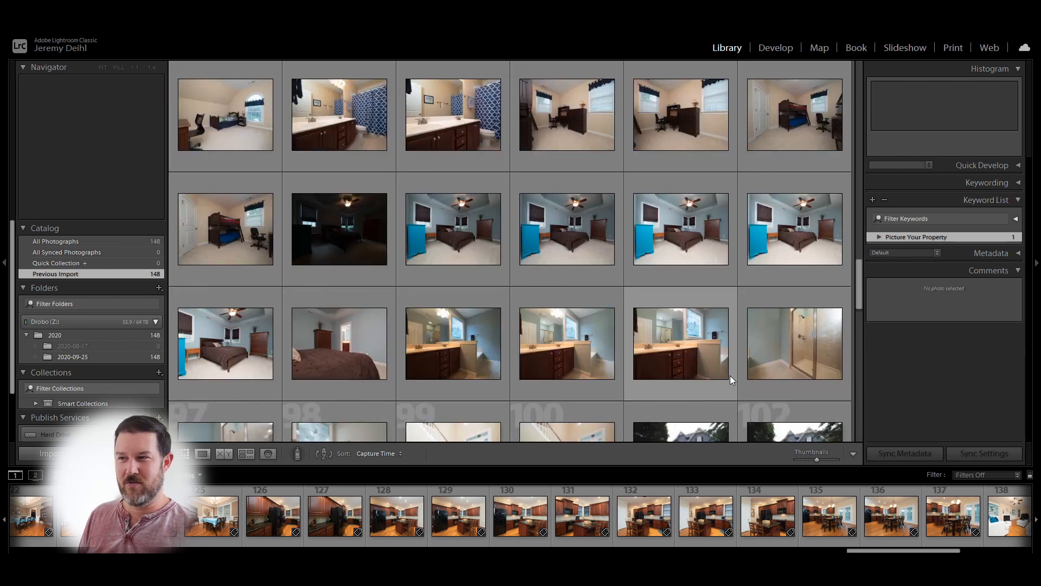
pyautogui.scroll(10, 730, 376)
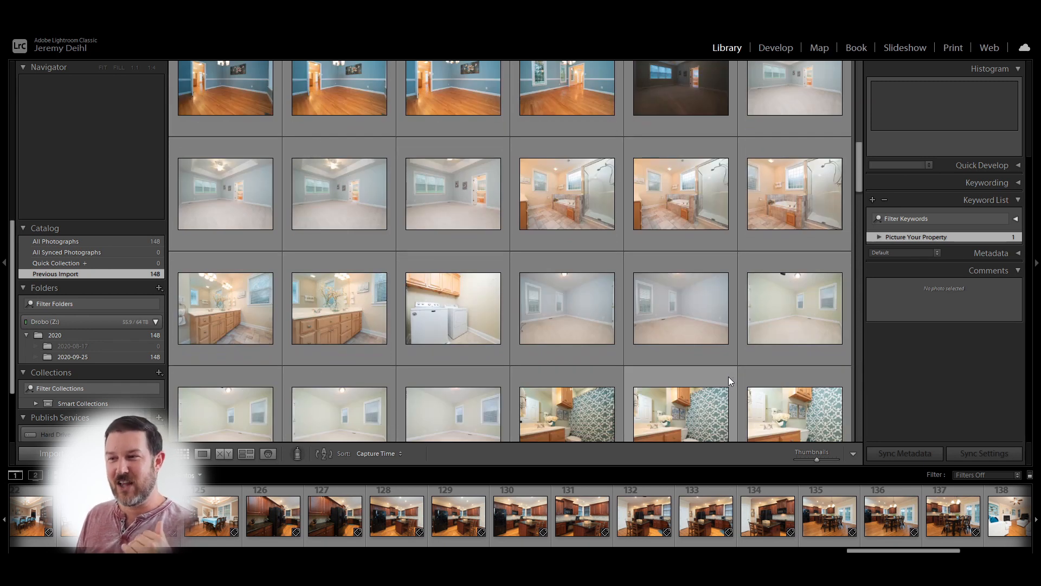
pyautogui.scroll(-6, 752, 375)
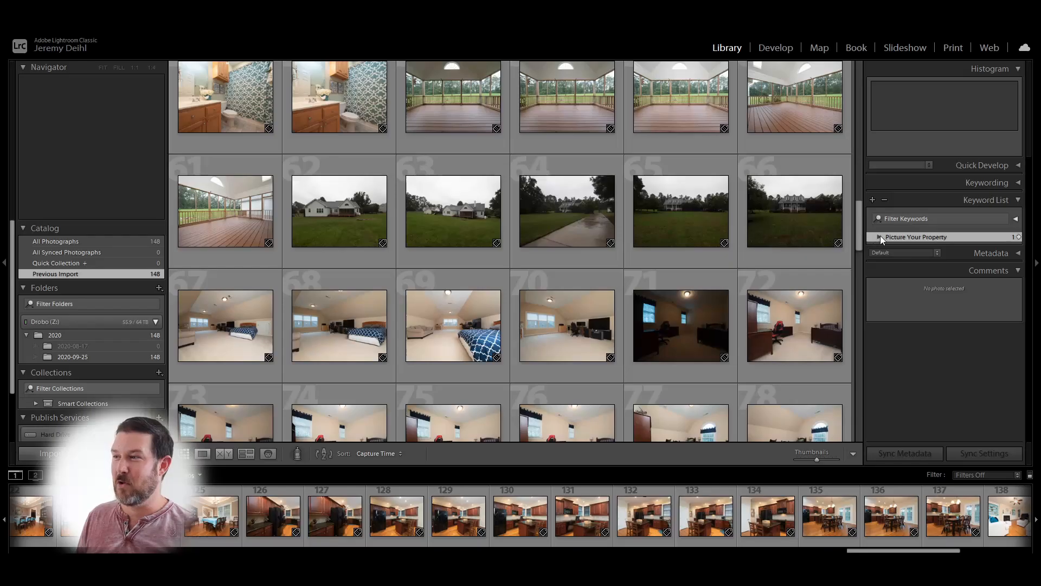
# - Expand Picture Your Property > Berkshire Hathtaway > agent and filter the grid by the address keyword
pyautogui.click(881, 237)
pyautogui.click(888, 248)
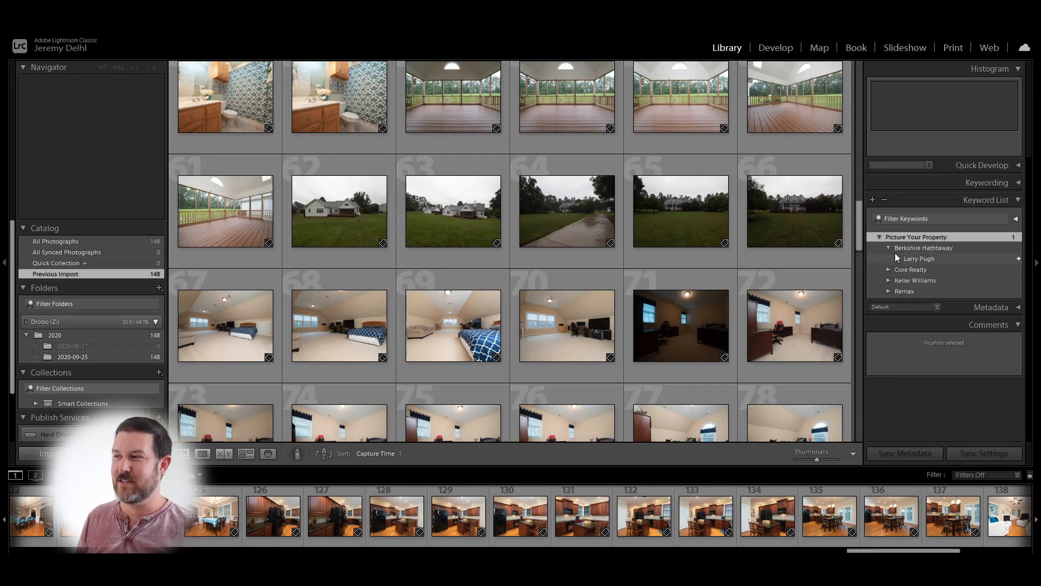
pyautogui.click(898, 259)
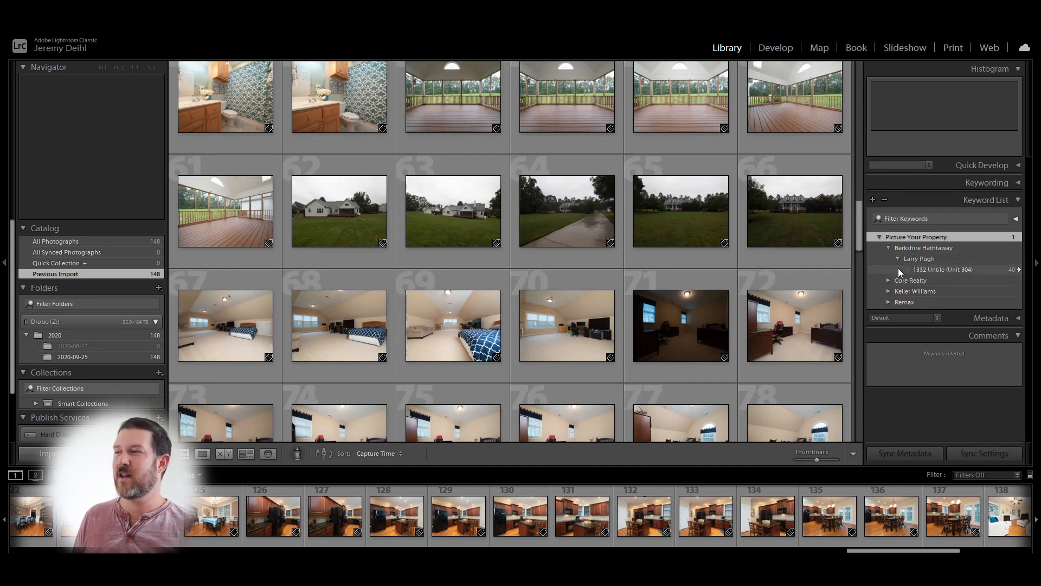
pyautogui.click(930, 269)
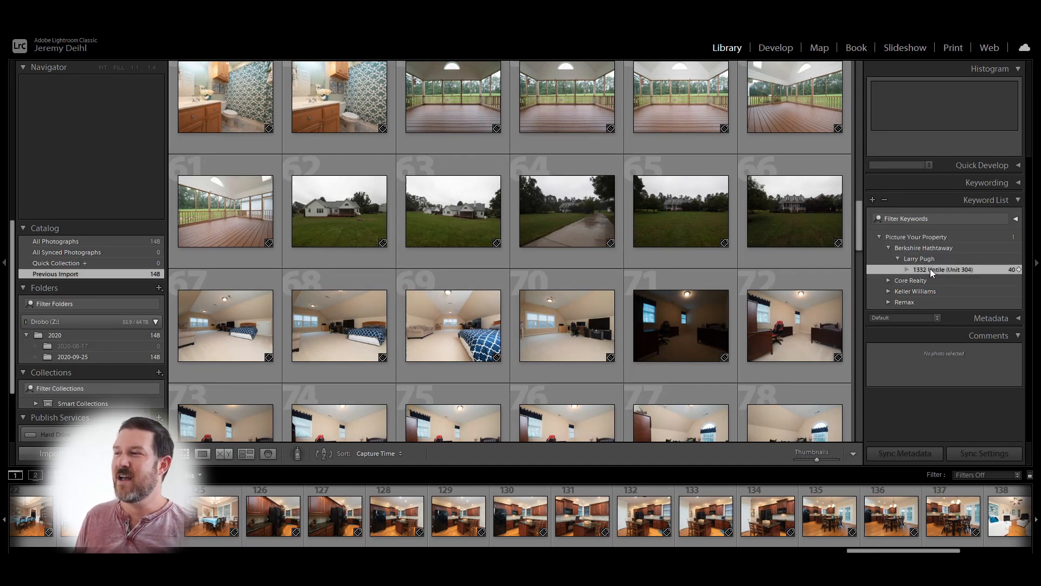
pyautogui.click(1019, 270)
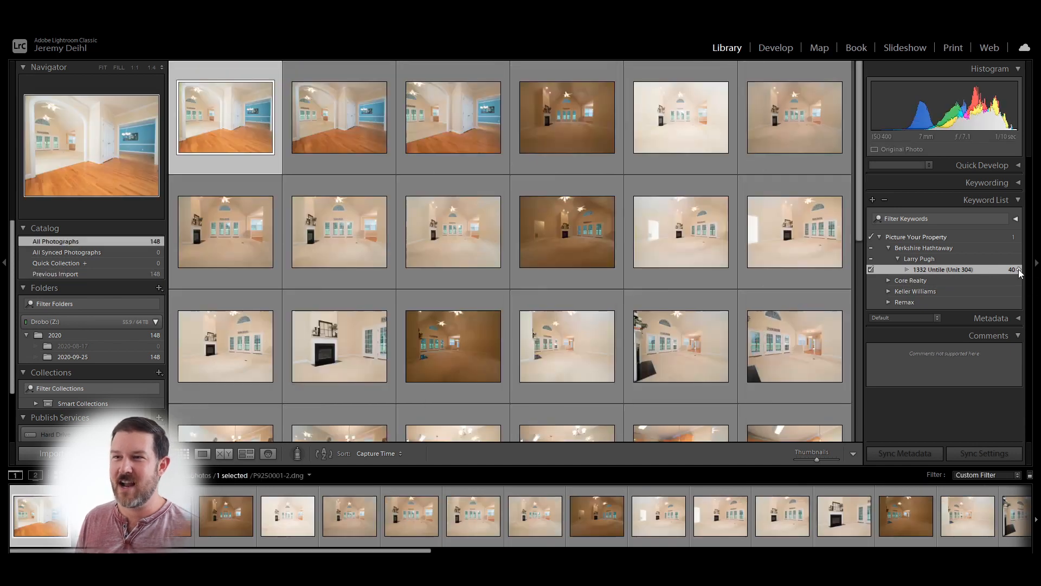
pyautogui.scroll(-2, 667, 289)
pyautogui.scroll(-5, 667, 290)
pyautogui.scroll(10, 669, 294)
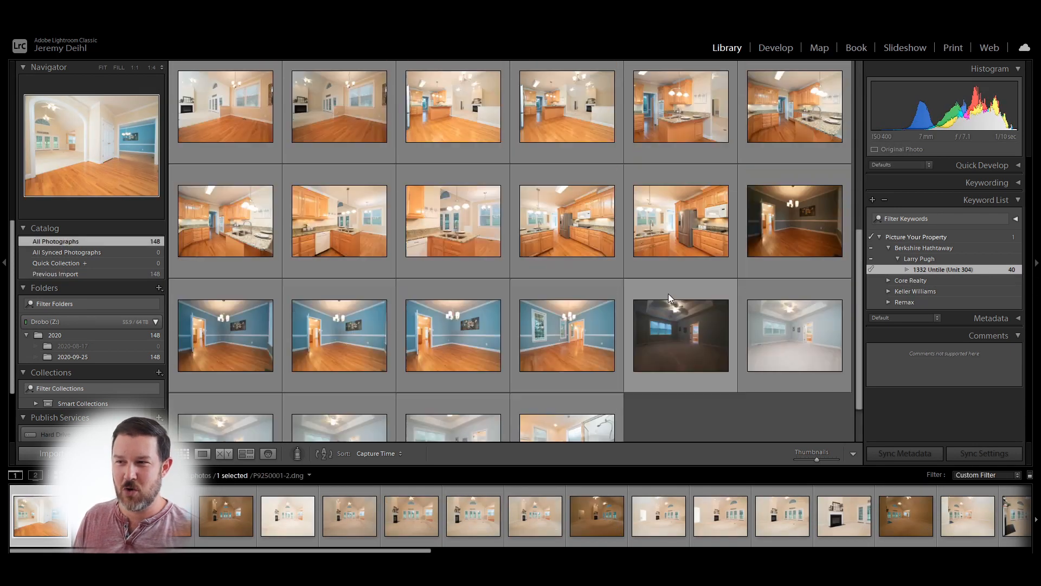
pyautogui.scroll(-10, 668, 294)
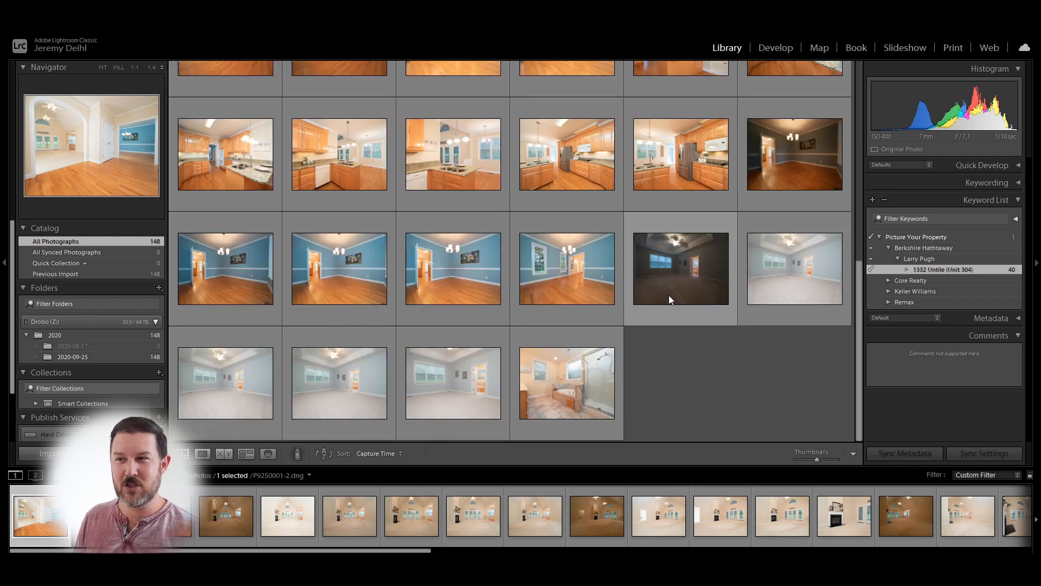
pyautogui.scroll(10, 668, 295)
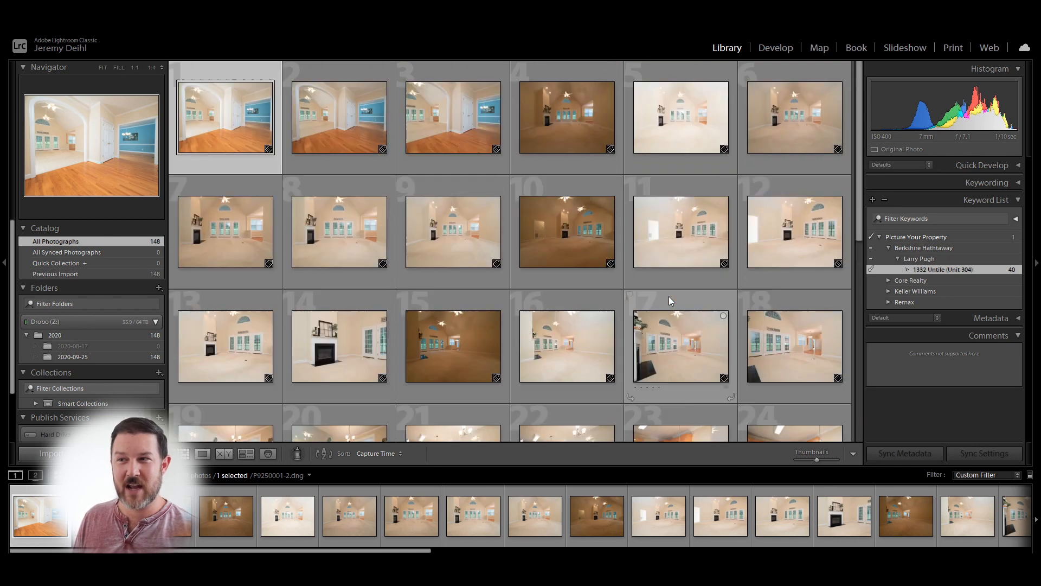
pyautogui.click(897, 259)
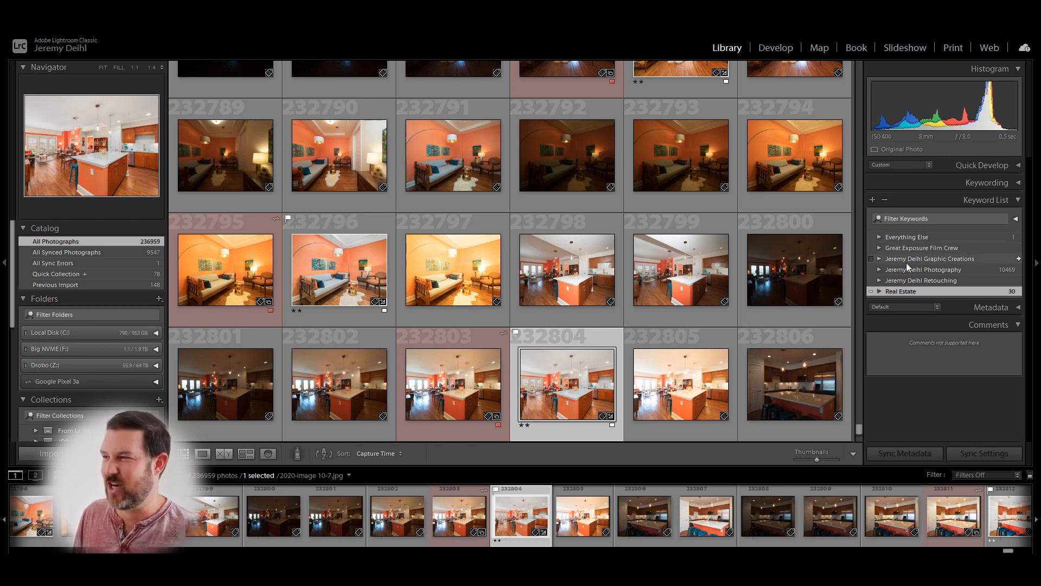
# - Expand the Real Estate keyword and its McNamara & Company branch
pyautogui.click(879, 292)
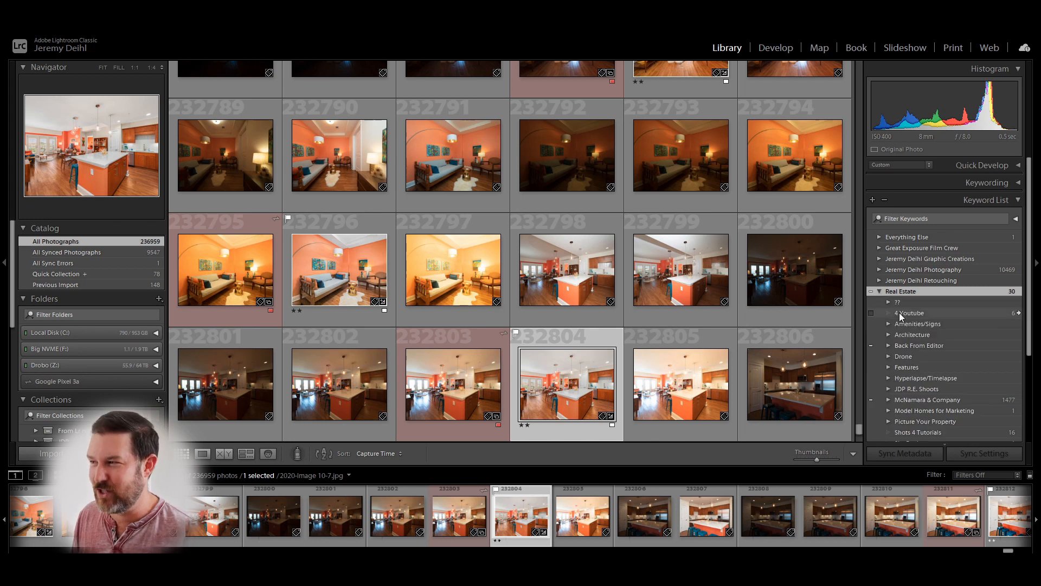
pyautogui.scroll(-3, 899, 312)
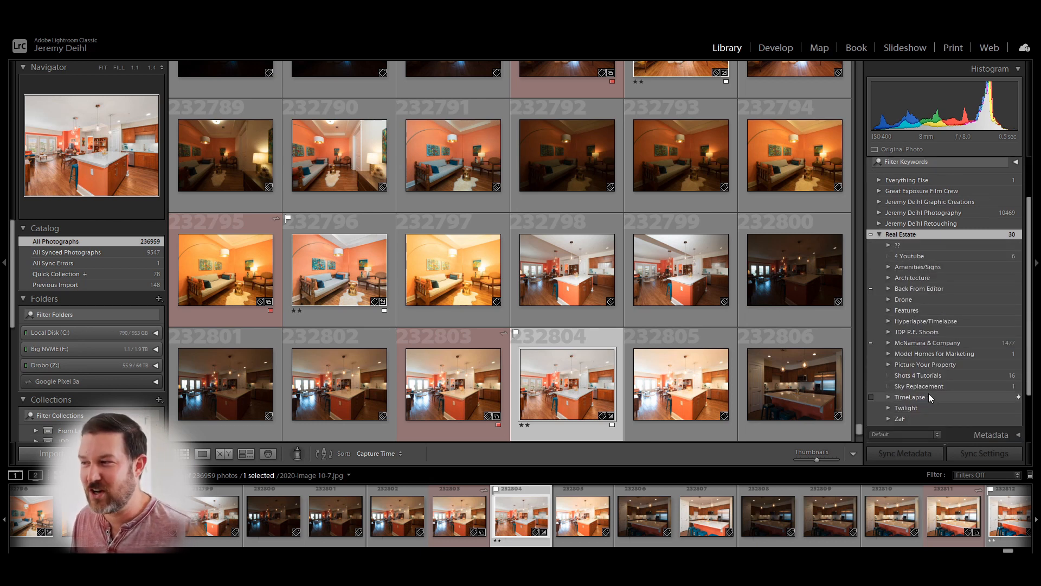
pyautogui.click(880, 235)
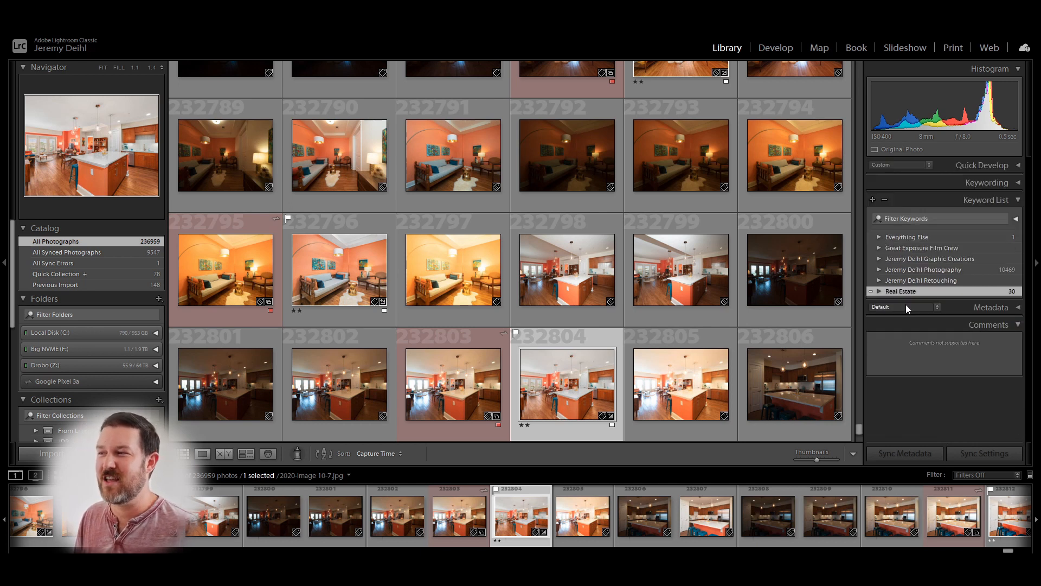
pyautogui.click(880, 292)
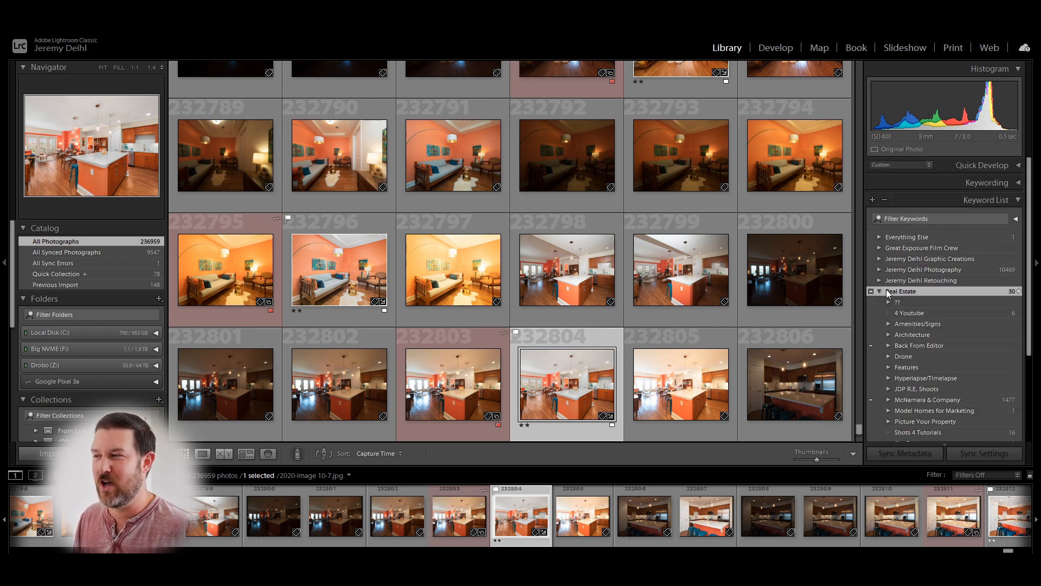
pyautogui.scroll(-3, 917, 346)
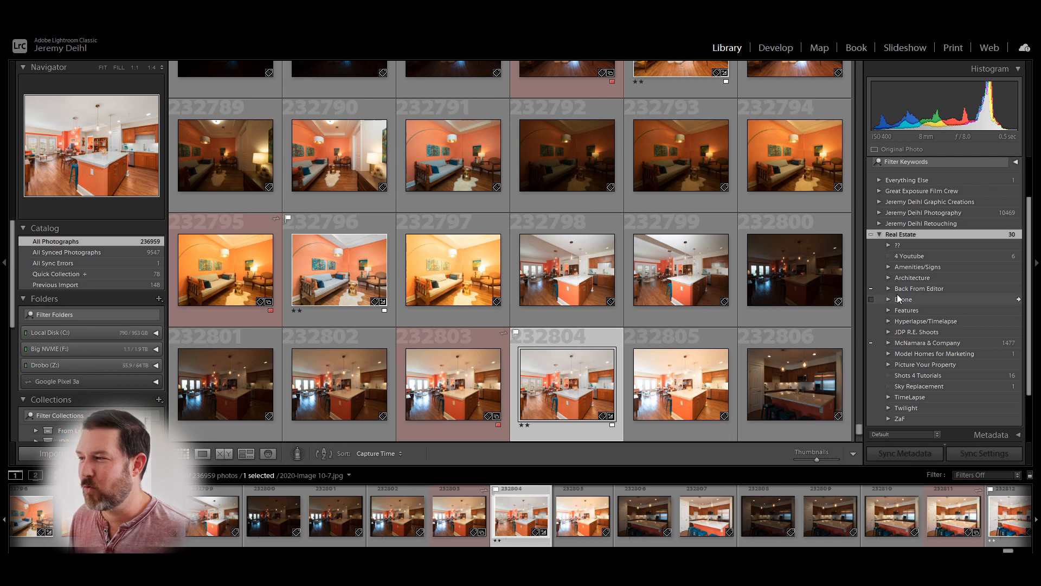
pyautogui.scroll(-2, 904, 298)
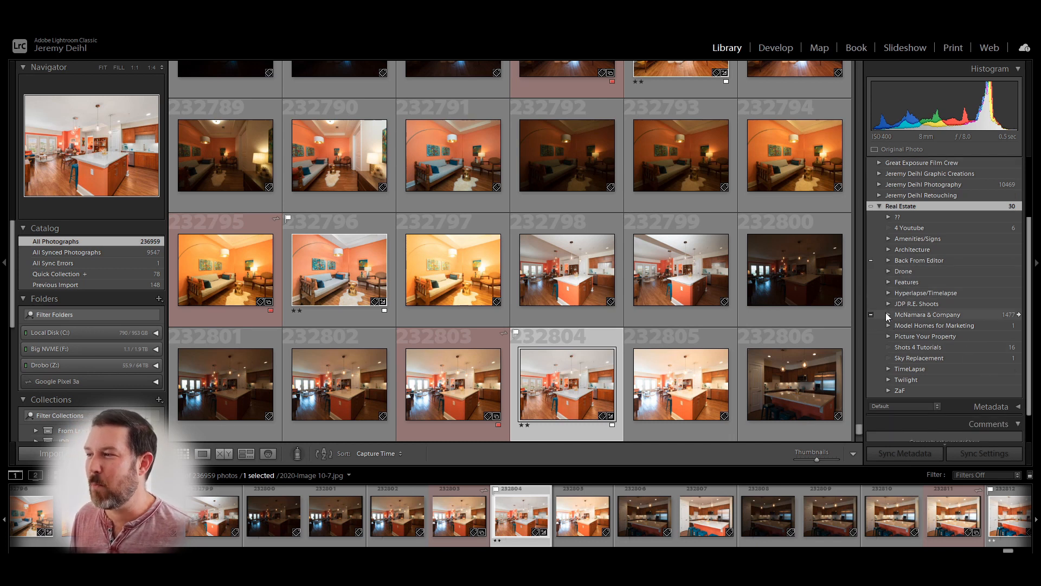
pyautogui.click(888, 315)
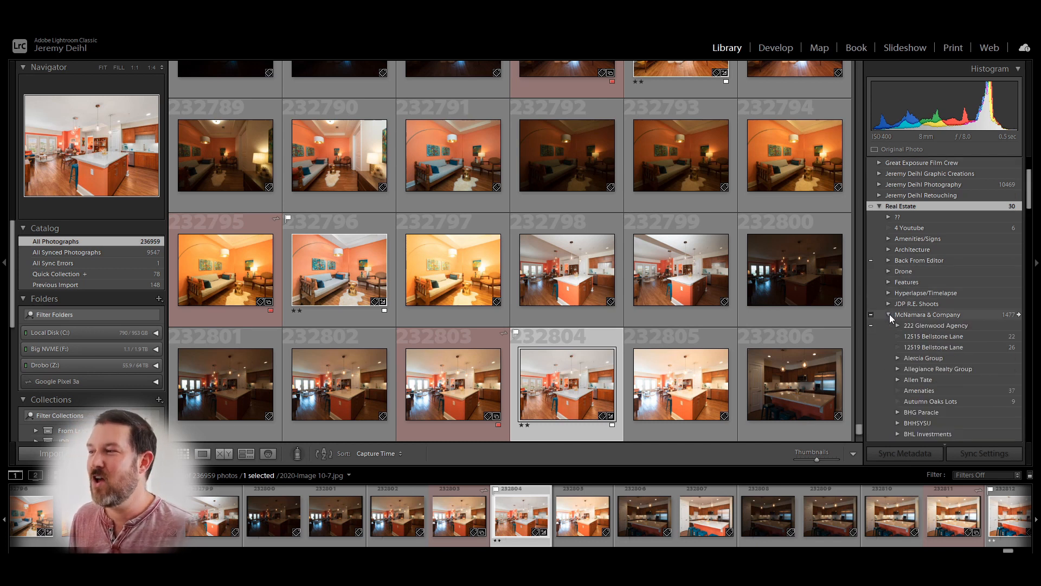
pyautogui.scroll(-3, 916, 320)
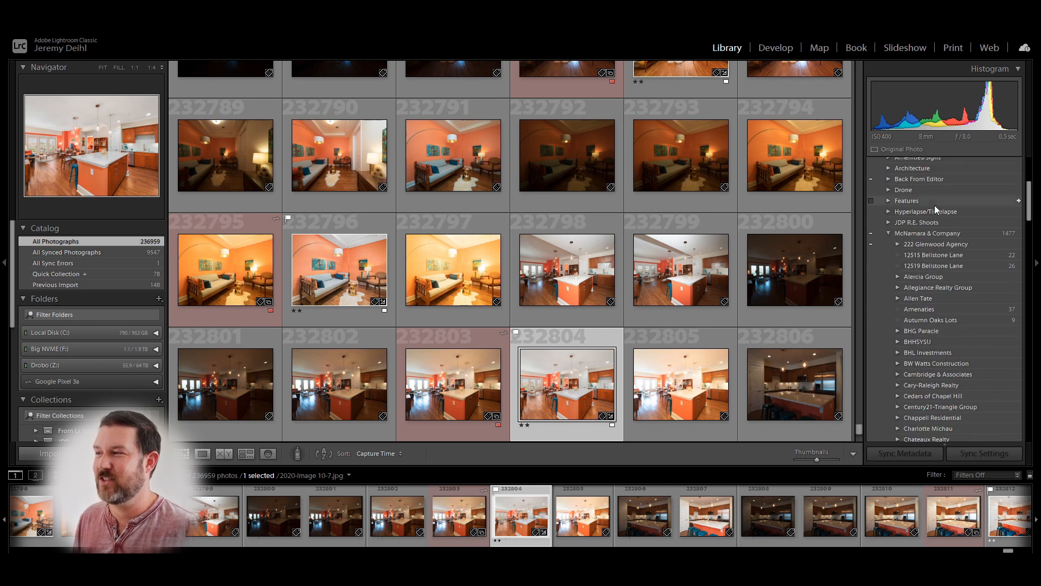
pyautogui.scroll(-10, 935, 278)
pyautogui.scroll(-3, 938, 292)
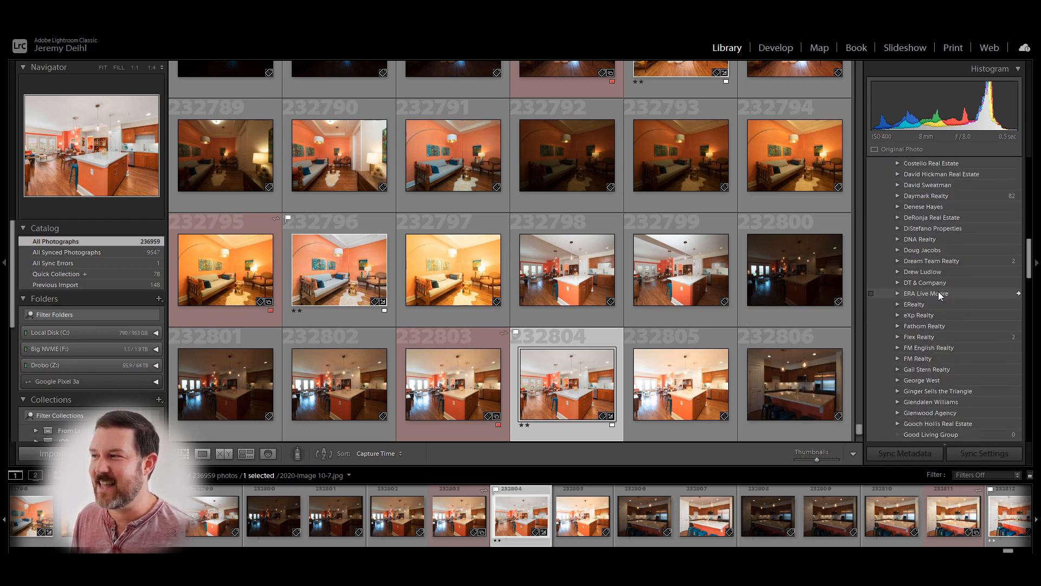
pyautogui.scroll(3, 923, 259)
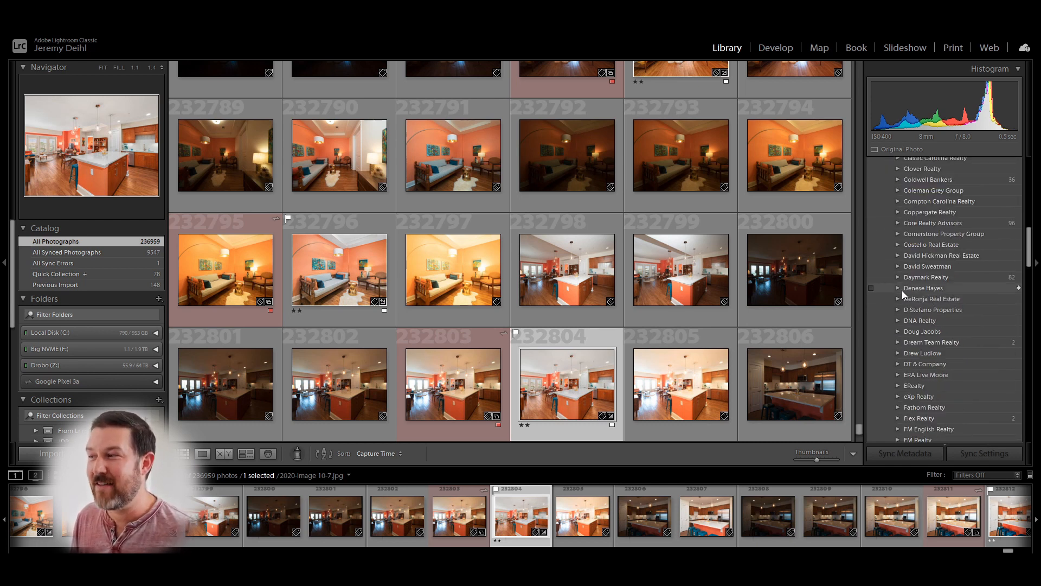
# - Select keywords under McNamara & Company and scroll until Coldwell Bankers is visible
pyautogui.click(921, 289)
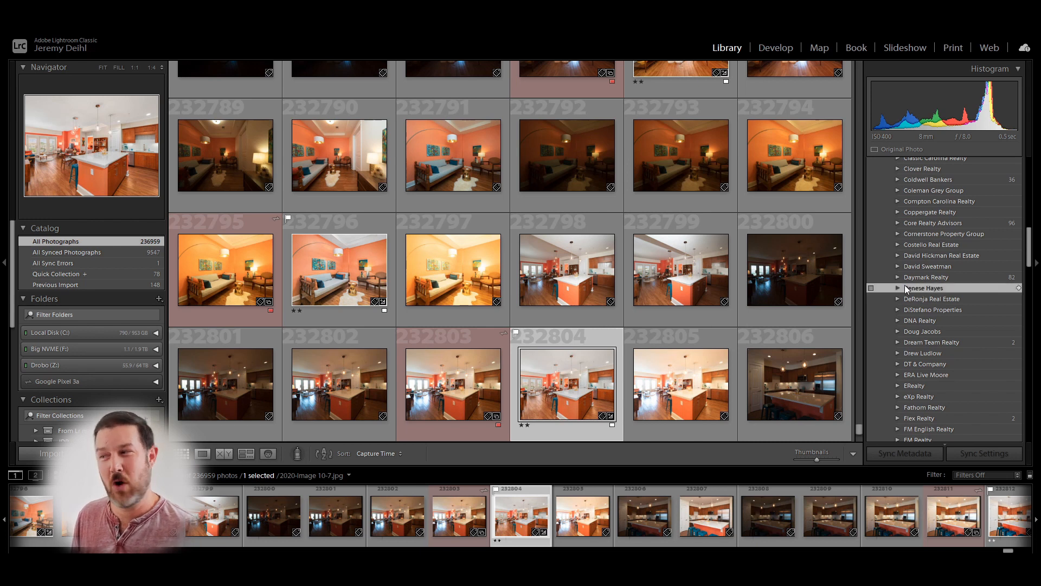
pyautogui.scroll(-15, 930, 294)
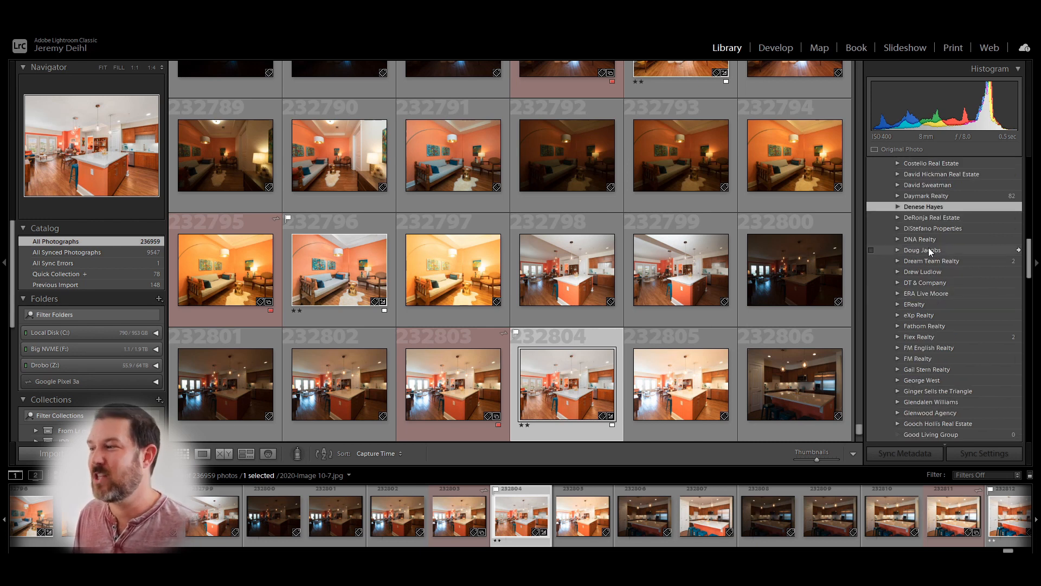
pyautogui.scroll(-20, 929, 252)
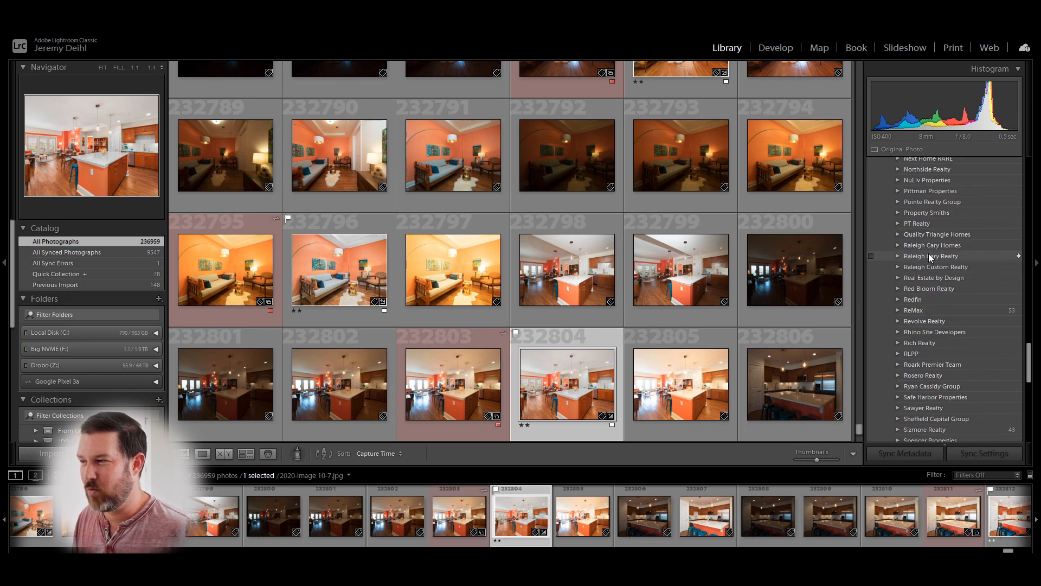
pyautogui.scroll(15, 925, 282)
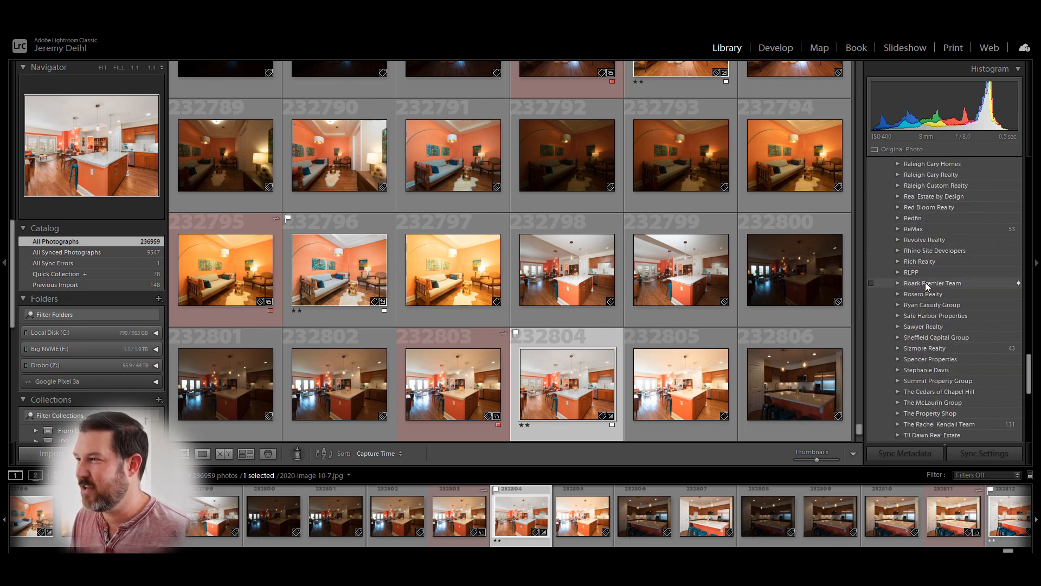
pyautogui.scroll(20, 925, 282)
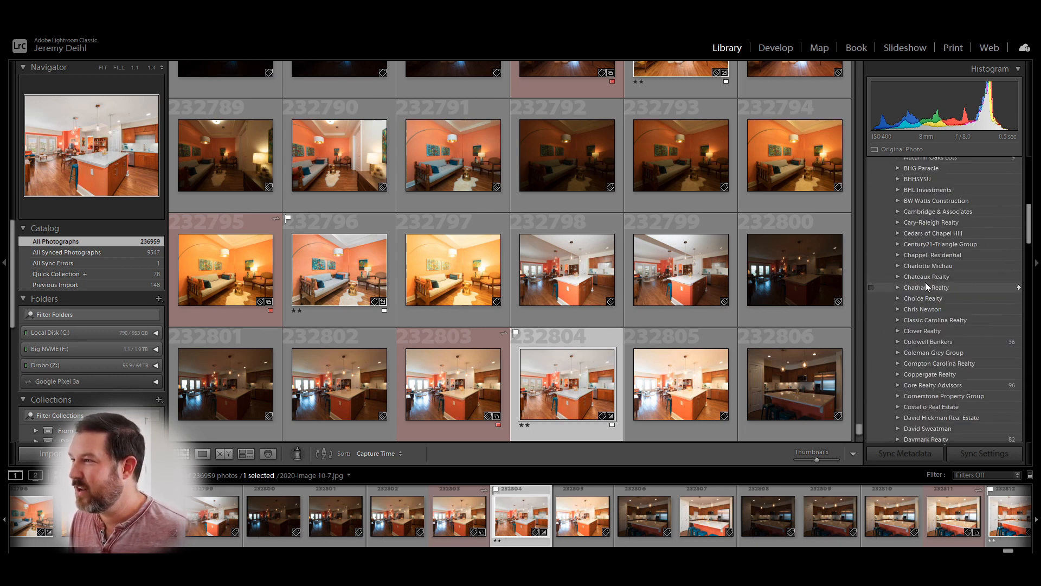
pyautogui.keyDown('shift'); pyautogui.click(923, 244); pyautogui.keyUp('shift')
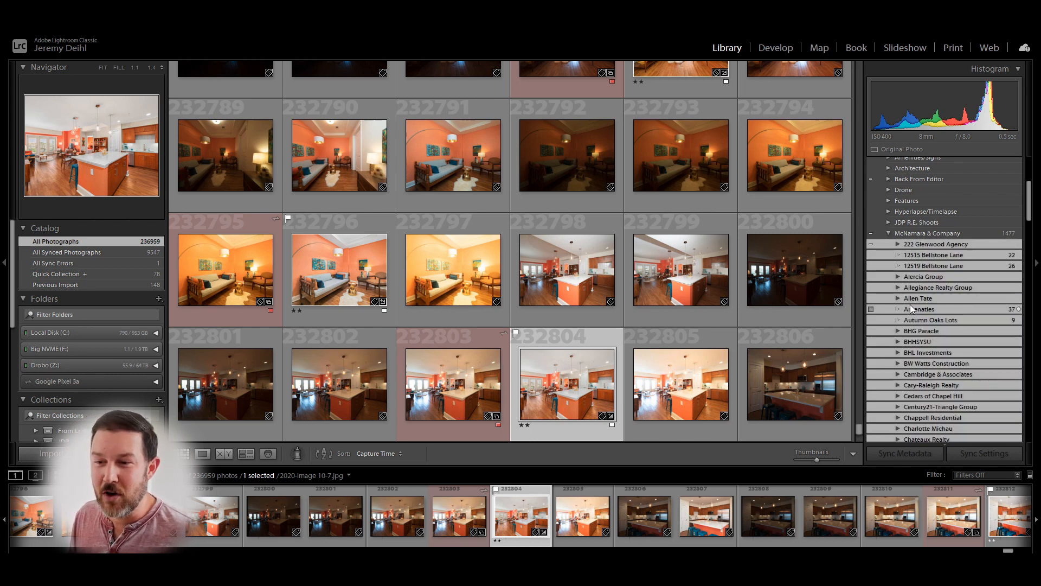
pyautogui.scroll(-10, 920, 251)
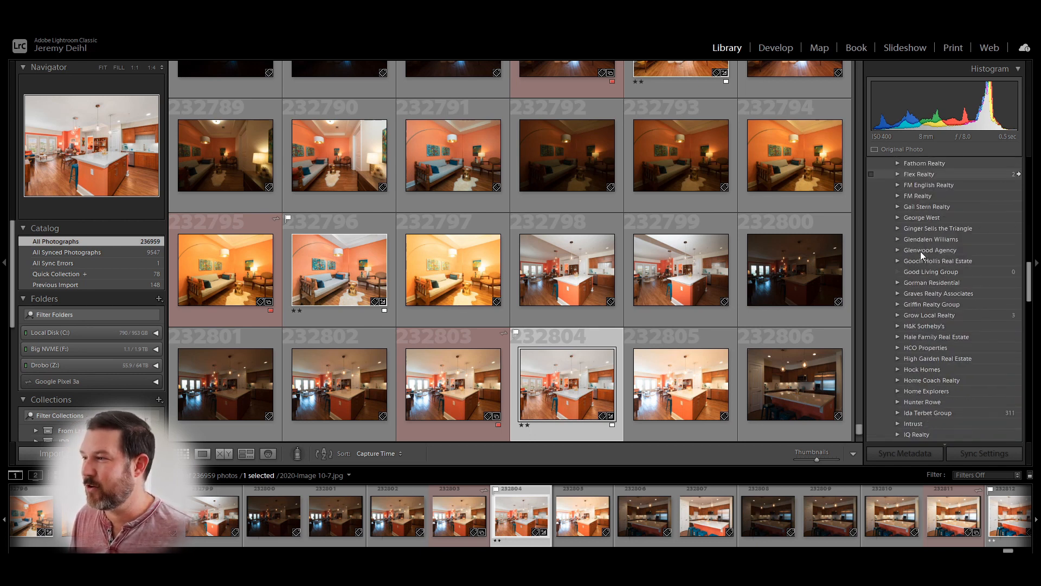
pyautogui.scroll(-5, 920, 252)
pyautogui.scroll(5, 922, 249)
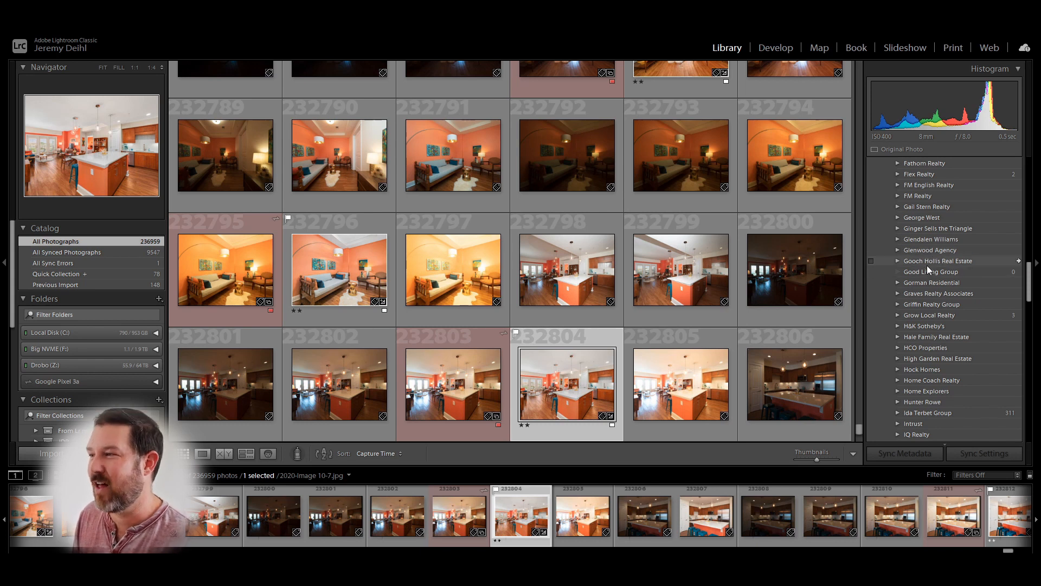
pyautogui.scroll(5, 931, 331)
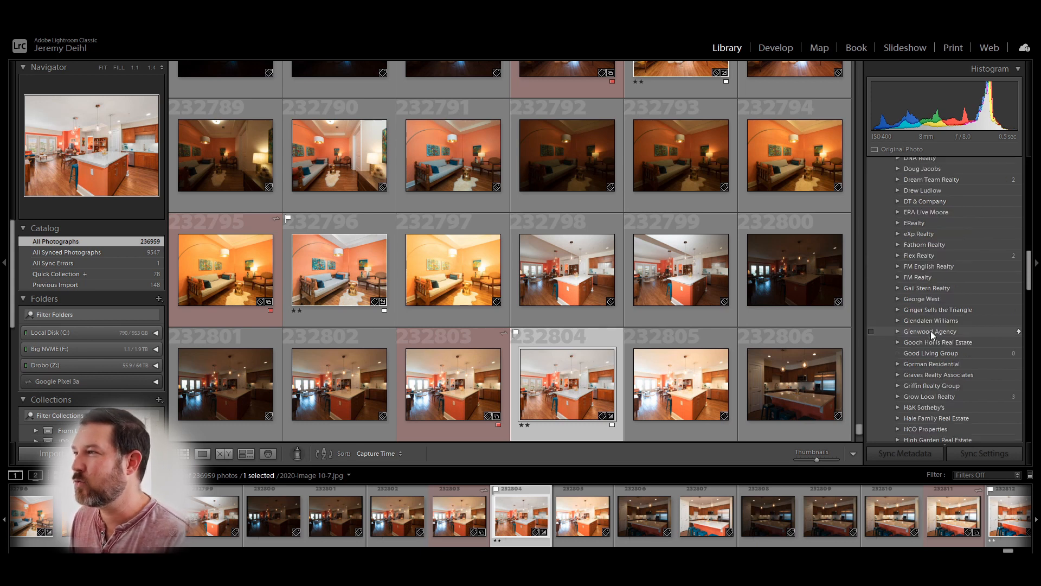
pyautogui.scroll(5, 931, 331)
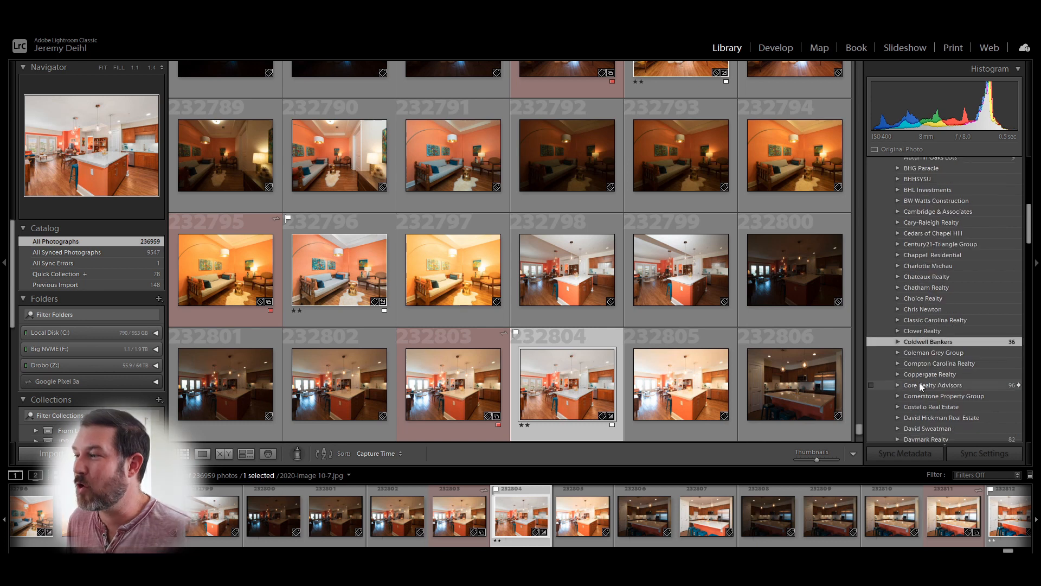
# - Expand Coldwell Bankers > HPW > an agent > a 139-photo property address to reveal its Aerial keyword
pyautogui.click(899, 343)
pyautogui.scroll(-5, 942, 375)
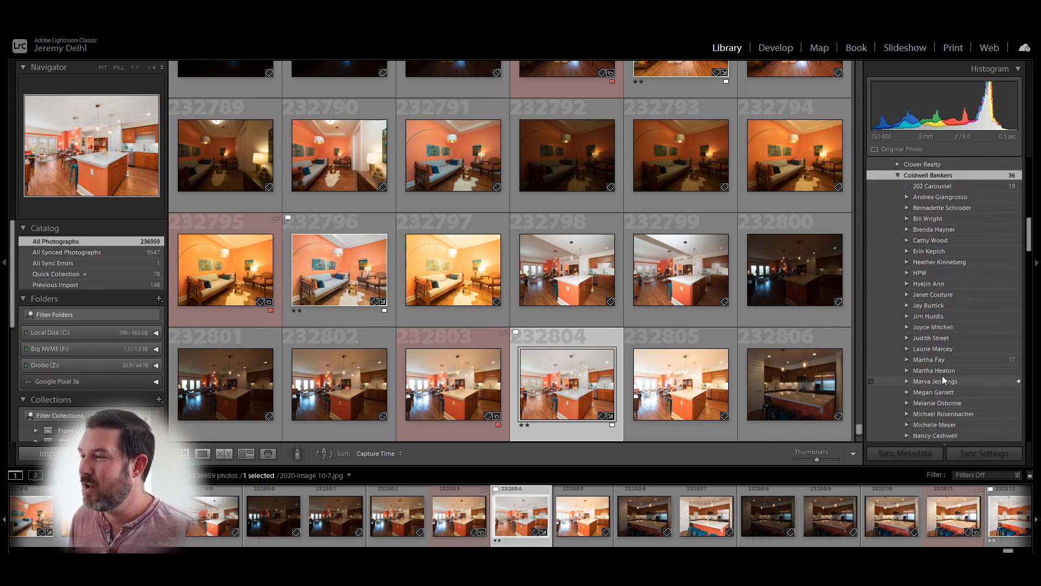
pyautogui.scroll(-3, 939, 262)
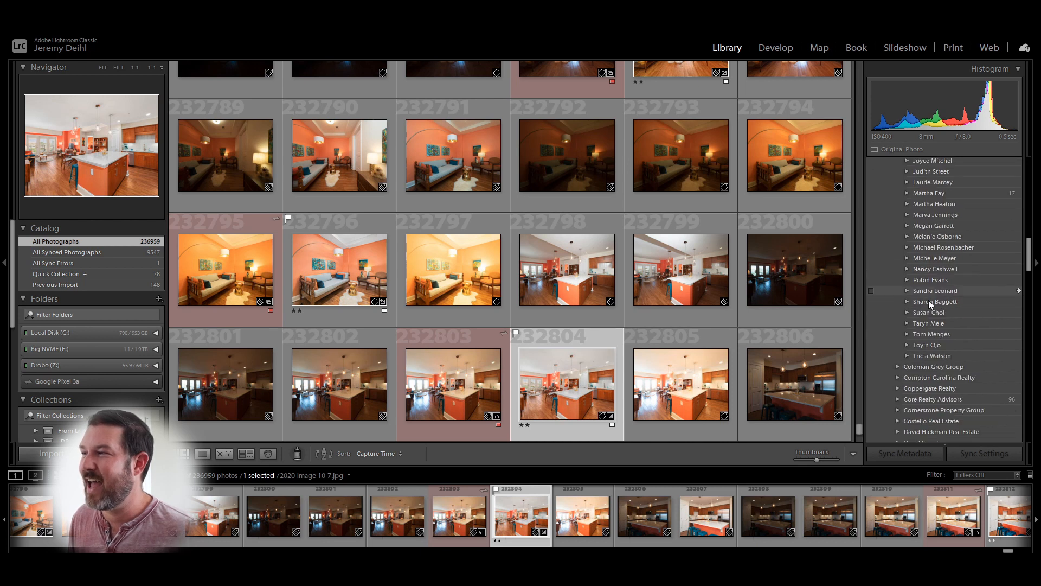
pyautogui.click(915, 188)
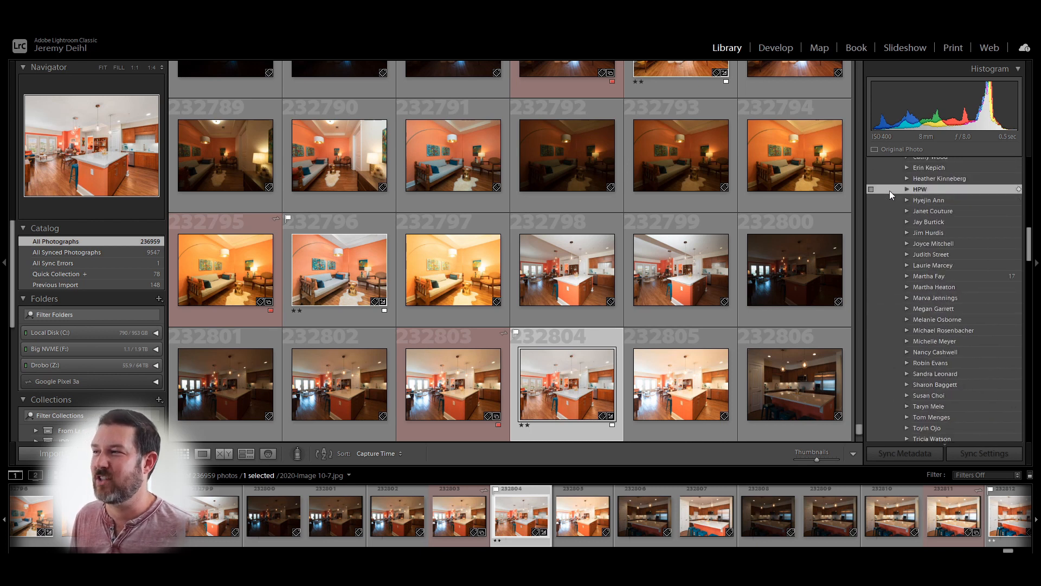
pyautogui.click(906, 190)
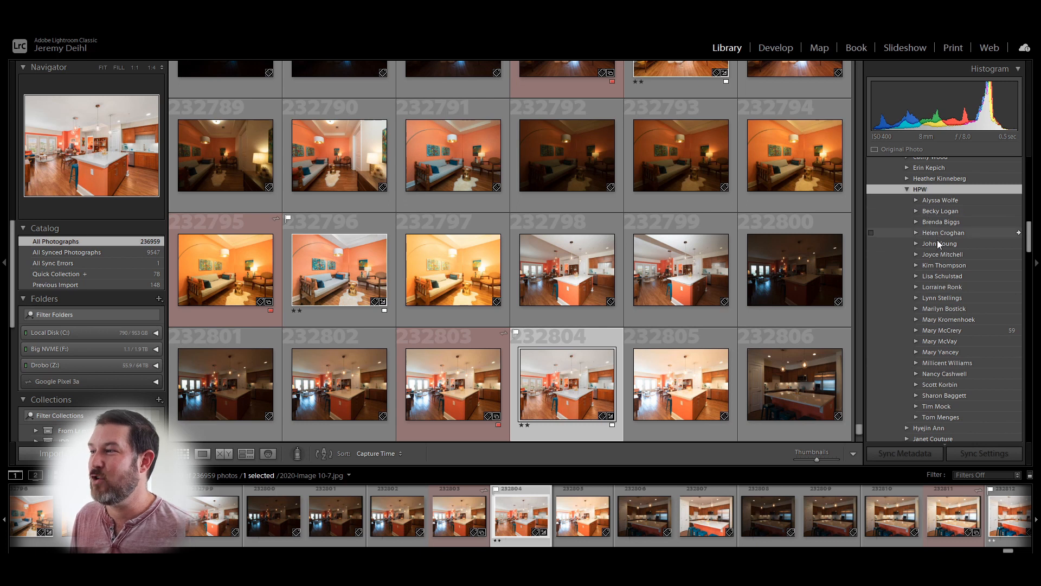
pyautogui.click(916, 233)
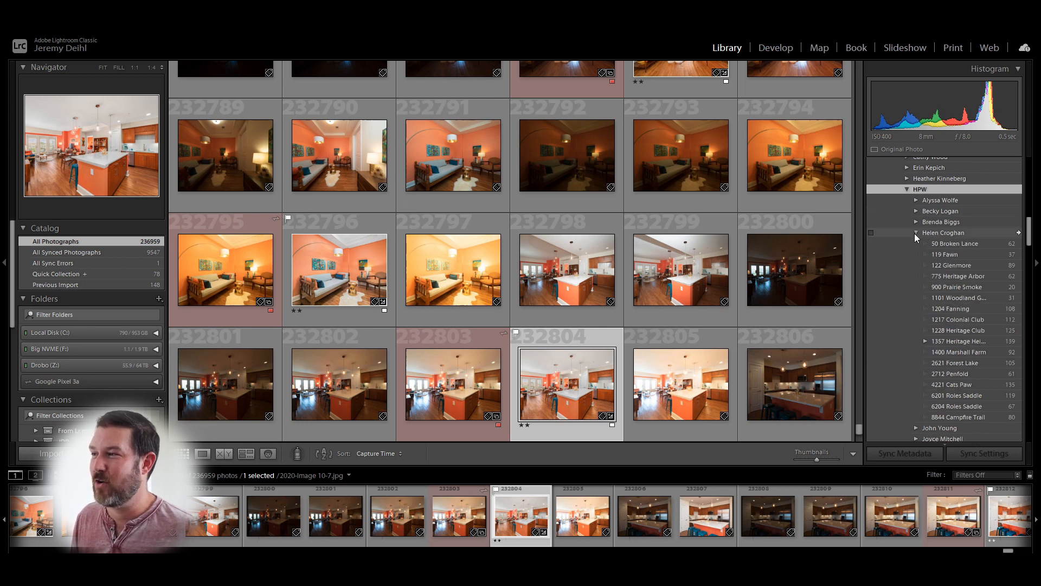
pyautogui.click(955, 243)
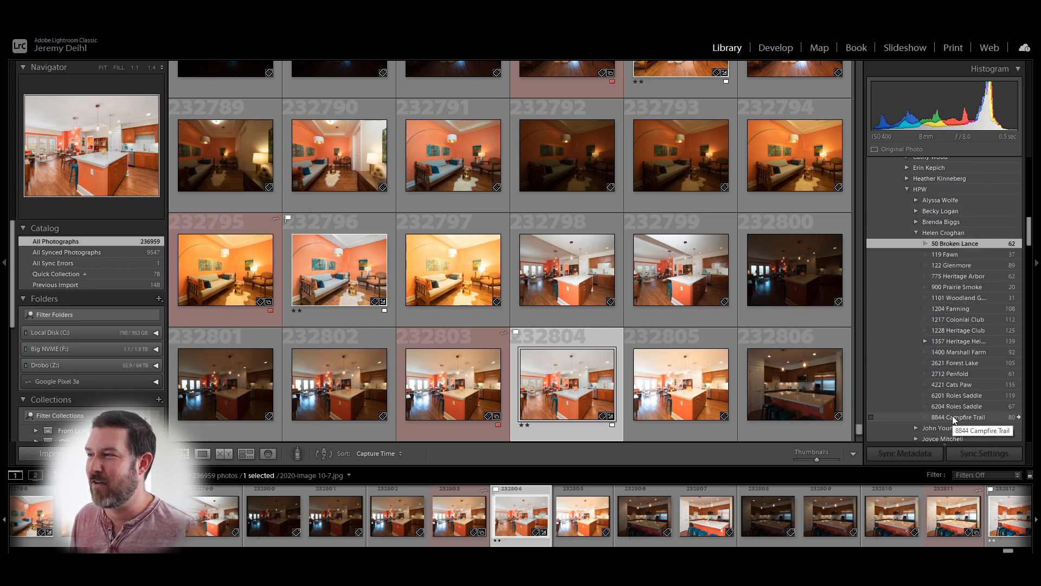
pyautogui.click(946, 343)
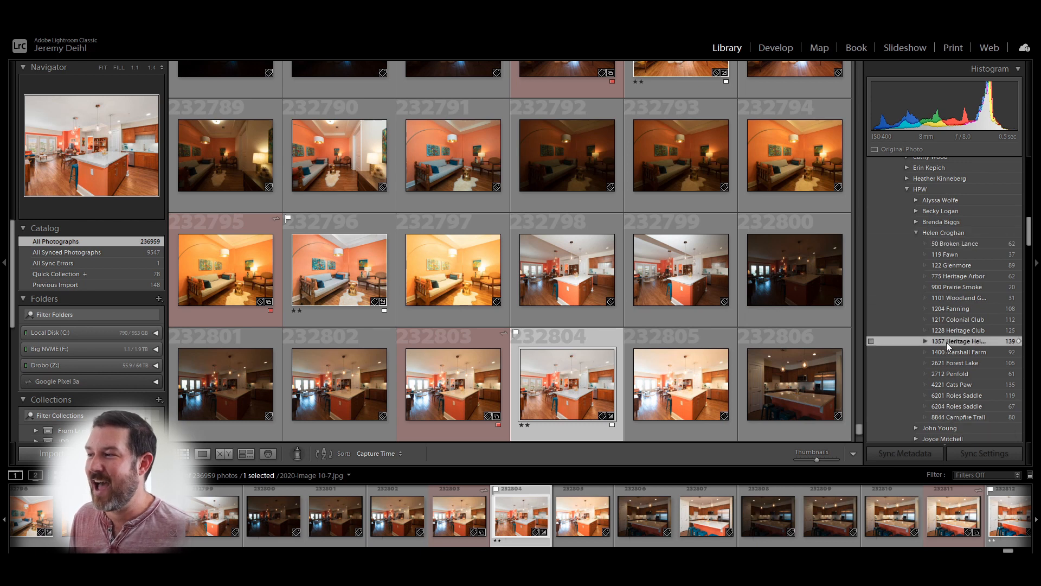
pyautogui.click(926, 342)
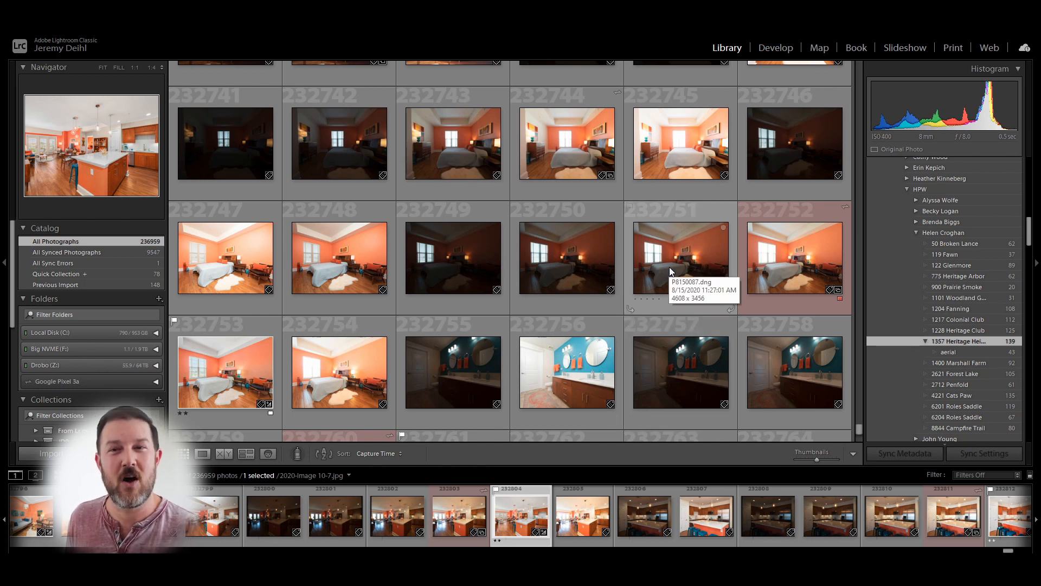
# - Show the Previous Import photos, select photo 2, and activate the Painter set to Flag
pyautogui.click(151, 284)
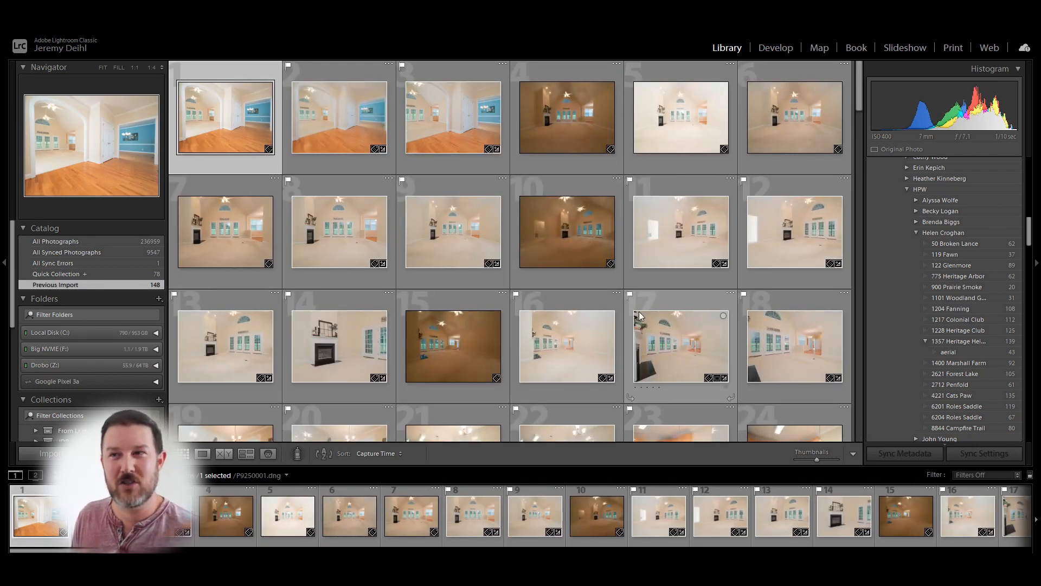
pyautogui.click(316, 90)
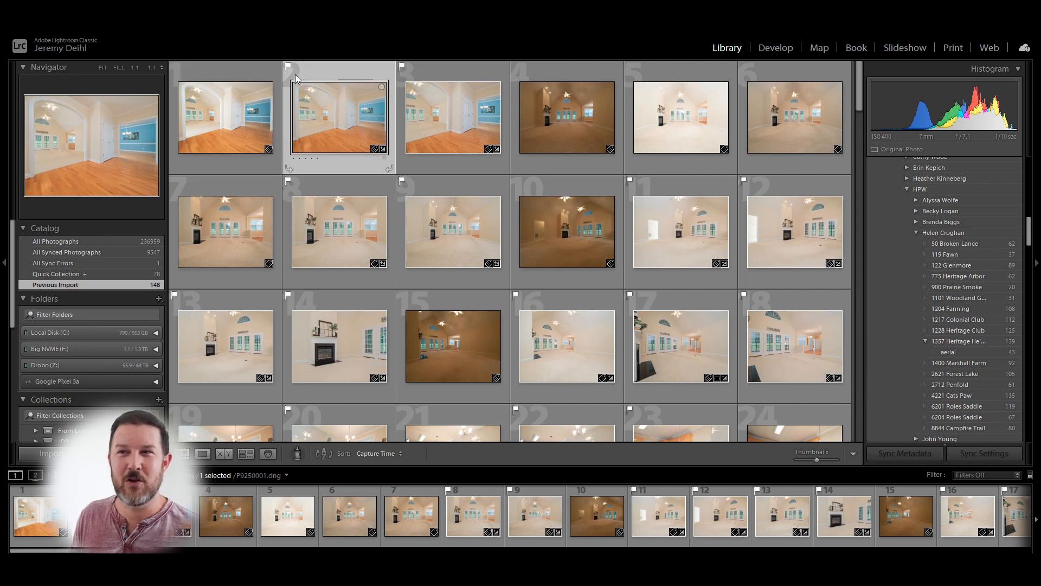
pyautogui.click(335, 115)
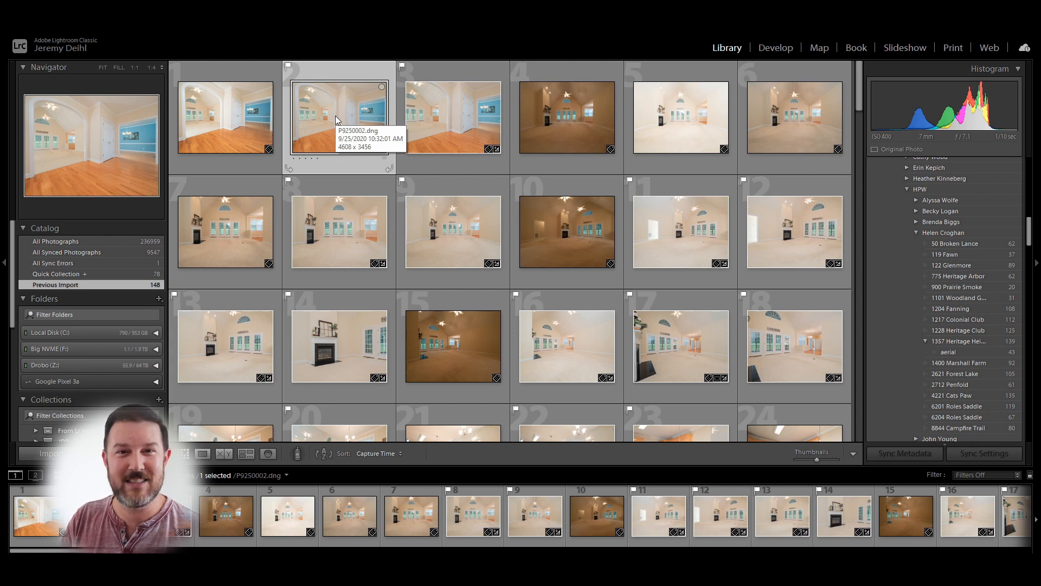
pyautogui.click(296, 454)
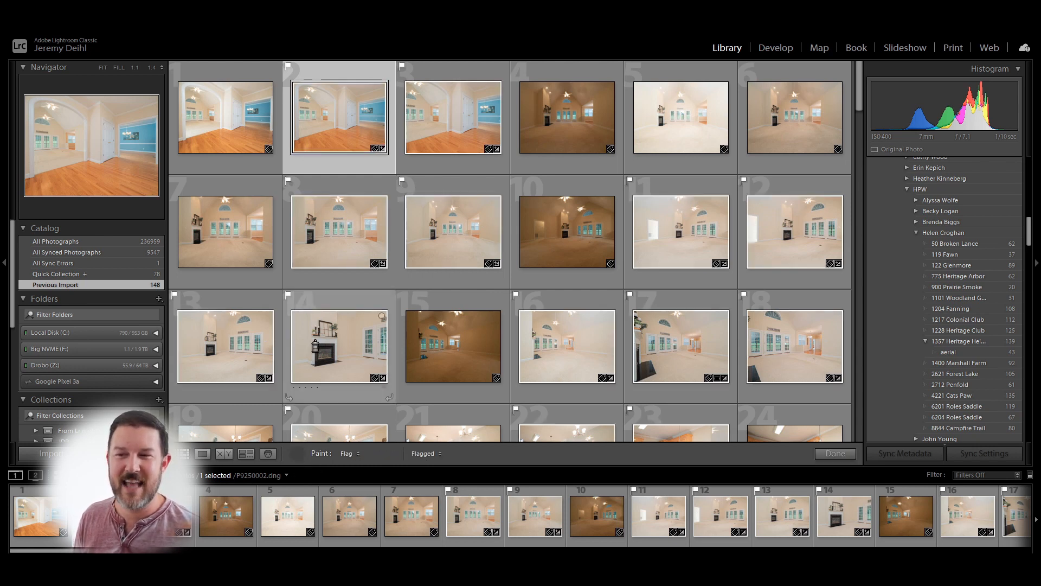
# - Switch the Painter to Red label and back to Flag, then finish with Done
pyautogui.click(353, 454)
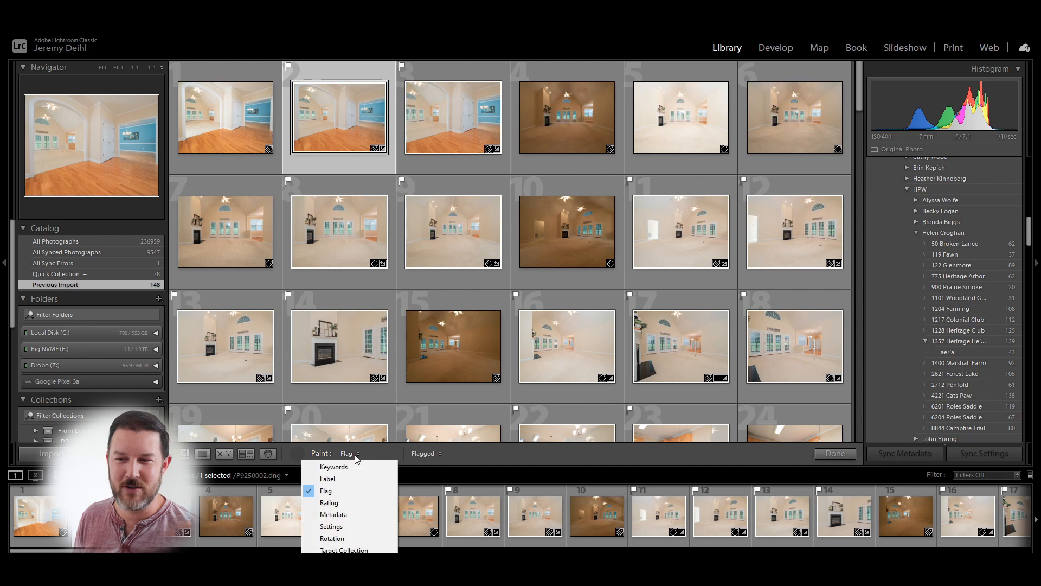
pyautogui.click(341, 480)
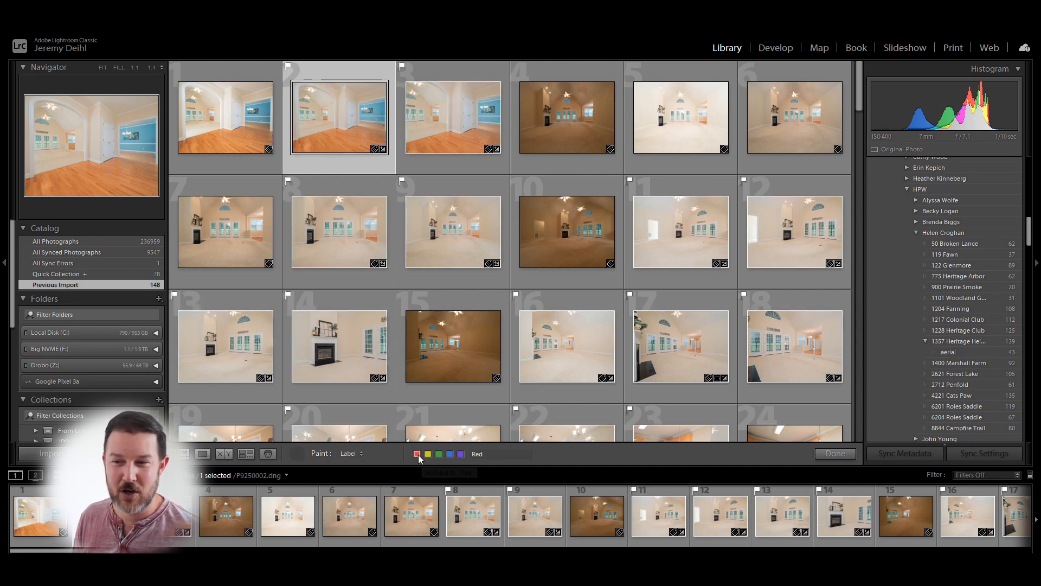
pyautogui.click(342, 454)
pyautogui.click(343, 493)
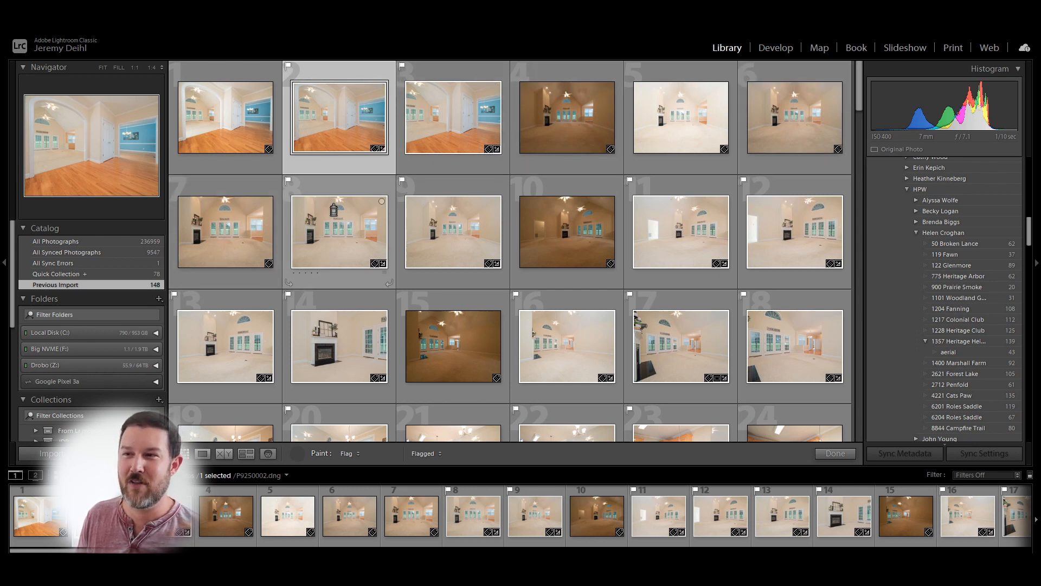
pyautogui.scroll(-10, 420, 321)
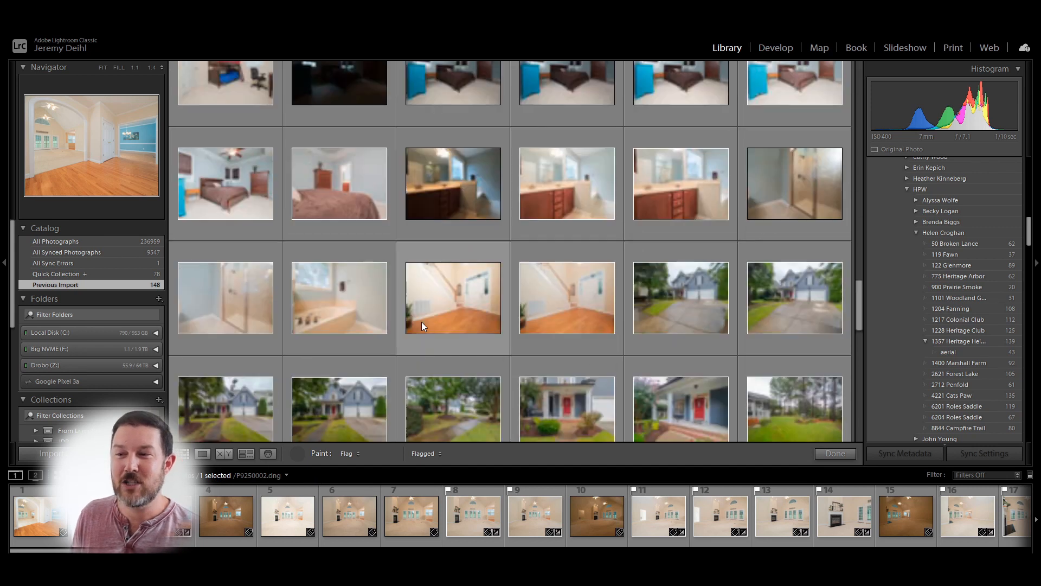
pyautogui.scroll(-5, 421, 321)
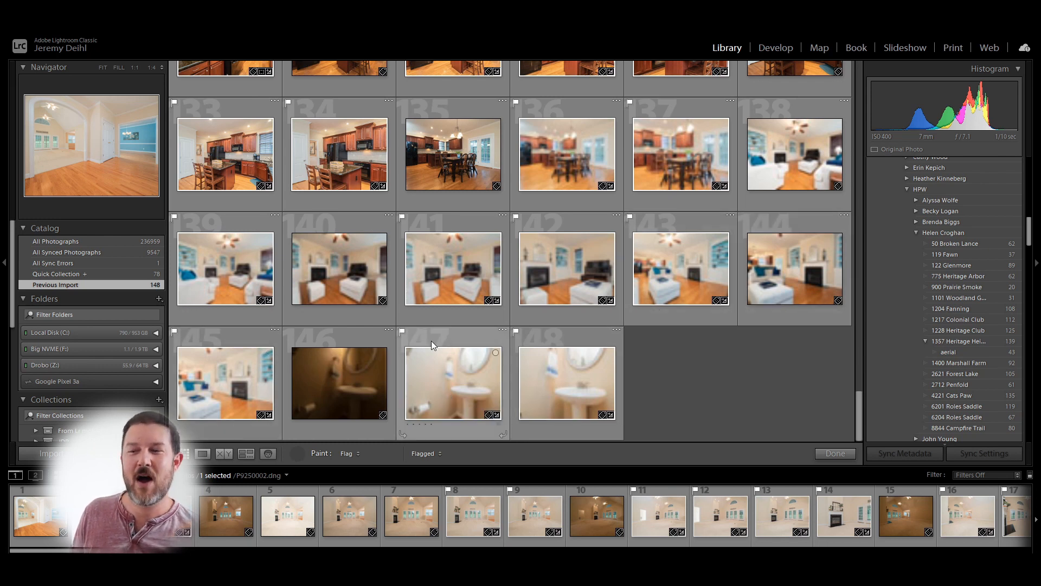
pyautogui.click(297, 454)
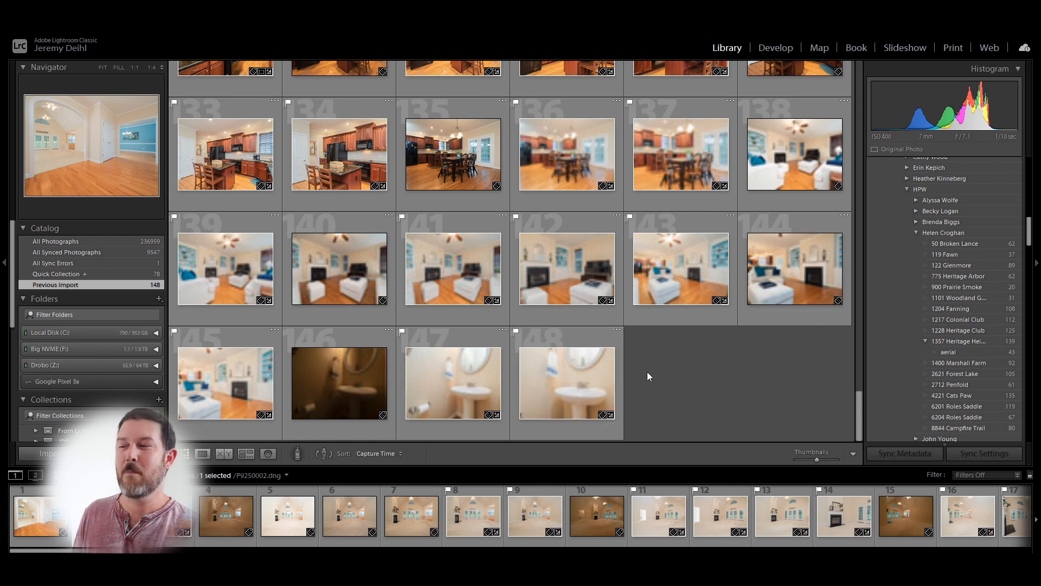
# - Choose the Flagged filter preset to show only flagged Previous Import photos
pyautogui.click(959, 475)
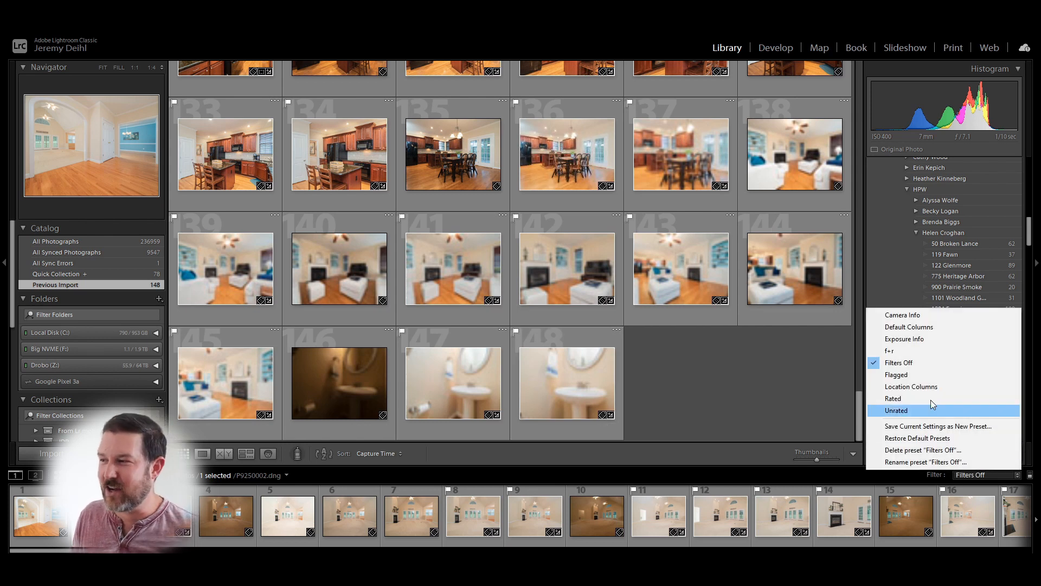
pyautogui.click(912, 374)
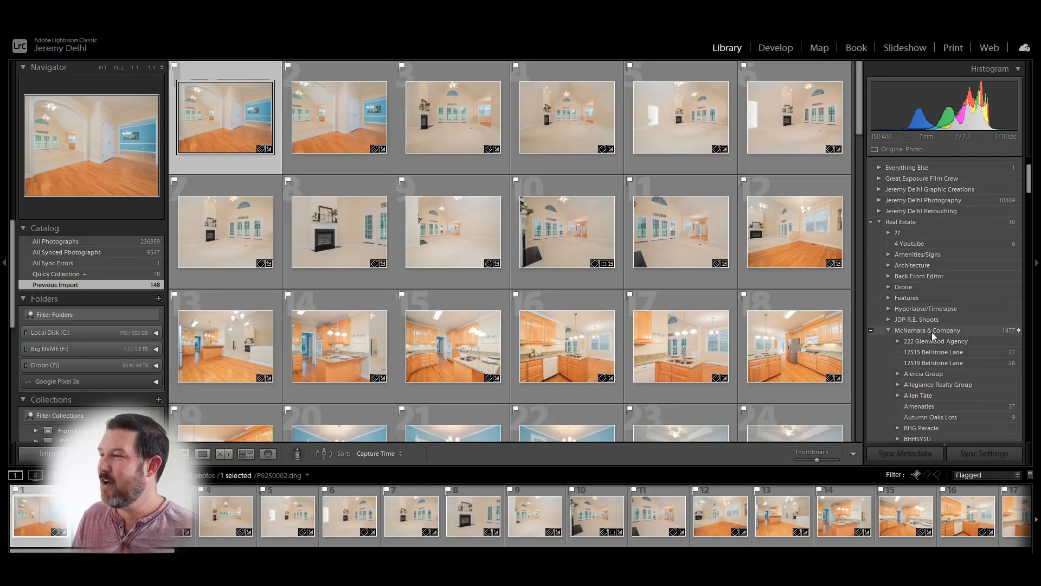
# - Show all Real Estate-tagged photos, turning the flagged-only filter on and back off
pyautogui.click(1020, 222)
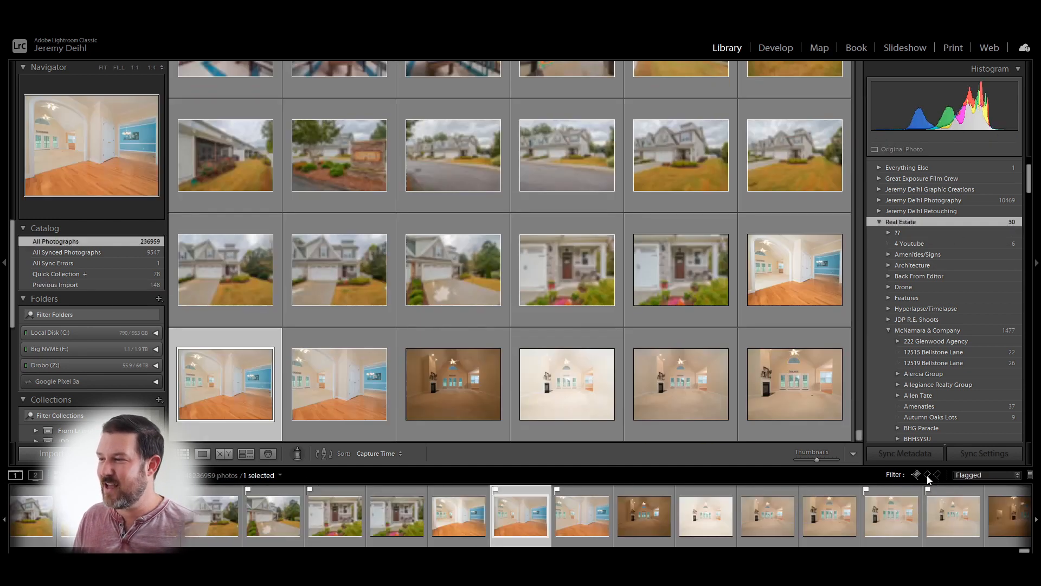
pyautogui.click(916, 475)
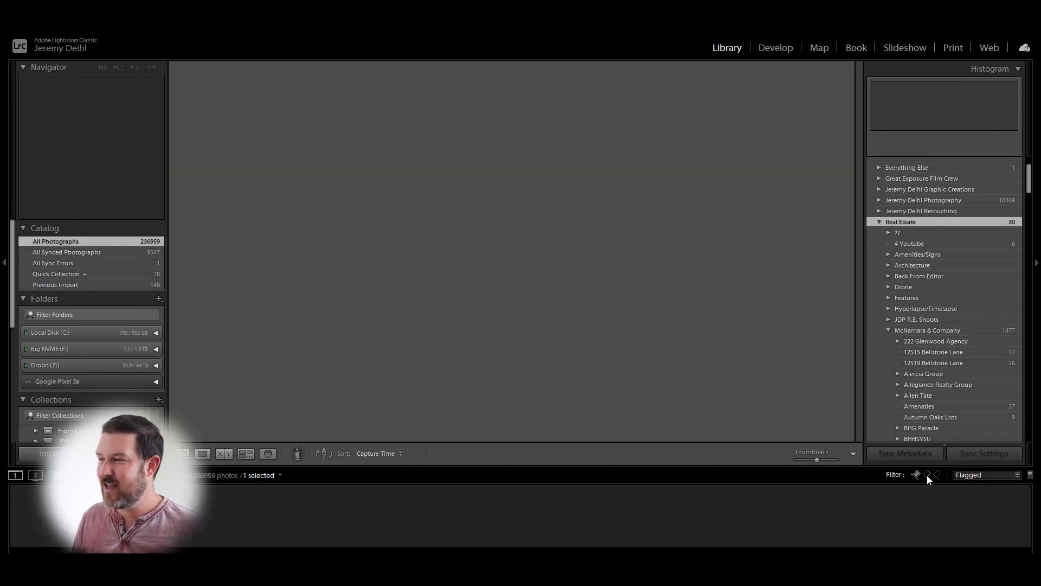
pyautogui.click(917, 475)
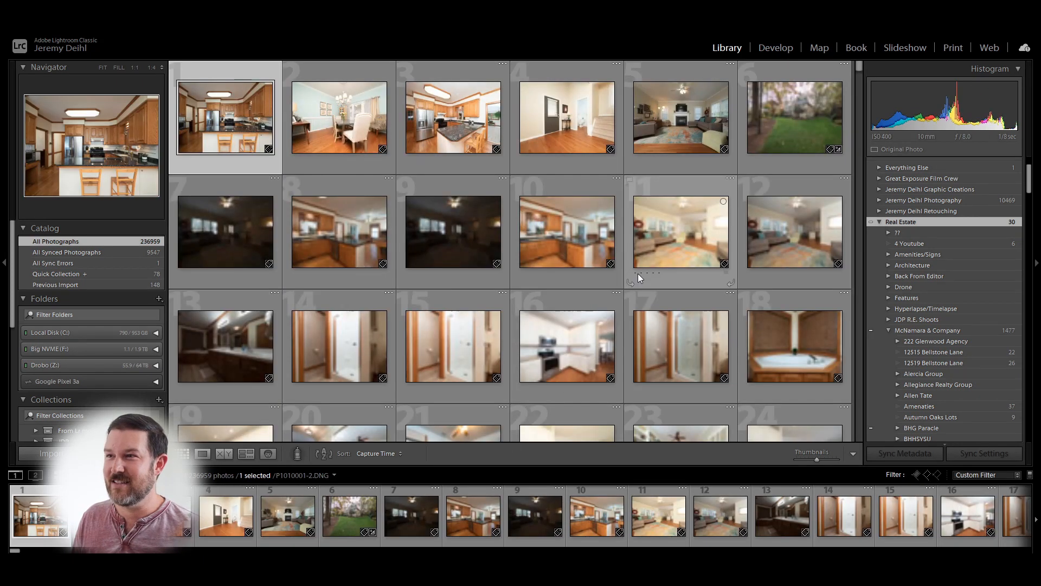
pyautogui.moveTo(860, 67); pyautogui.dragTo(860, 78)
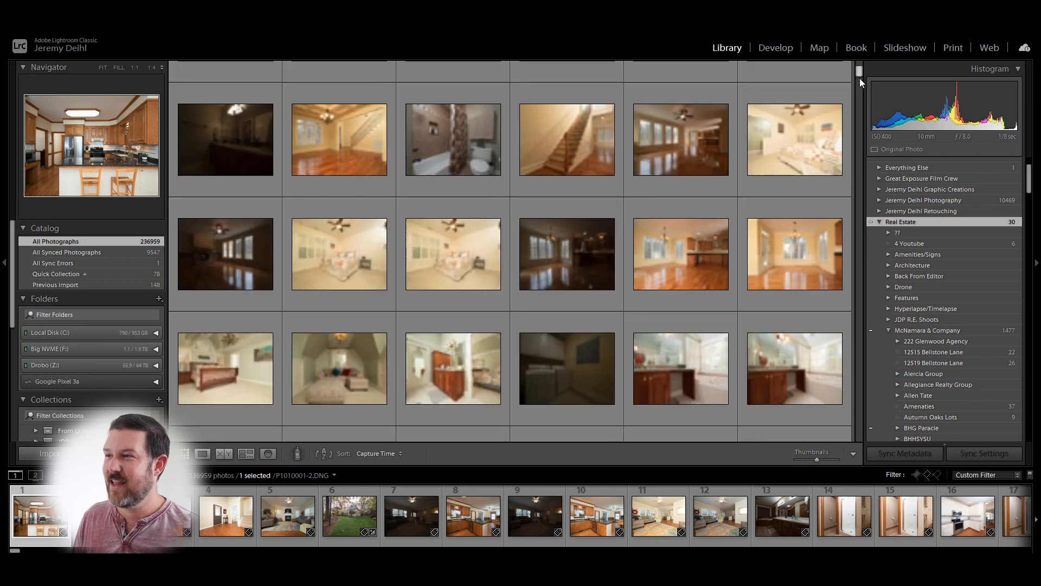
pyautogui.moveTo(860, 437); pyautogui.dragTo(857, 443)
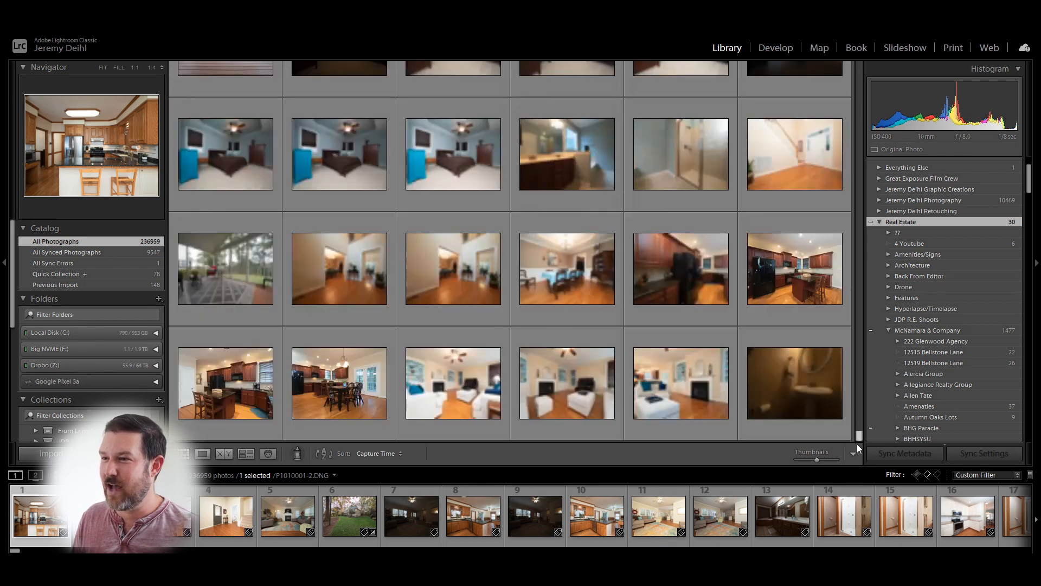
pyautogui.moveTo(787, 401)
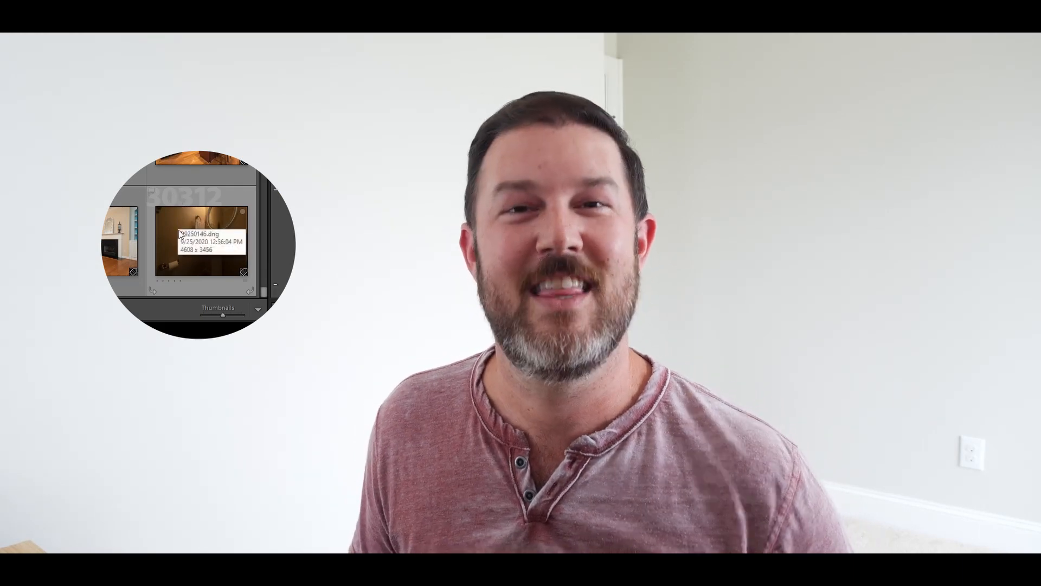
# - Scroll to the end of the grid and select powder-room photo 30312
pyautogui.moveTo(181, 229)
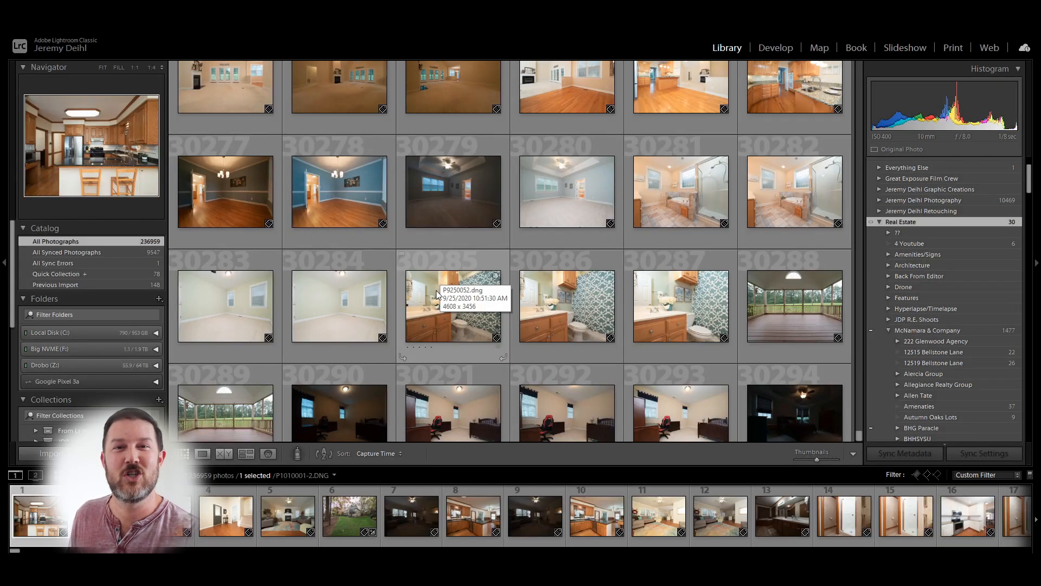
pyautogui.scroll(-5, 682, 378)
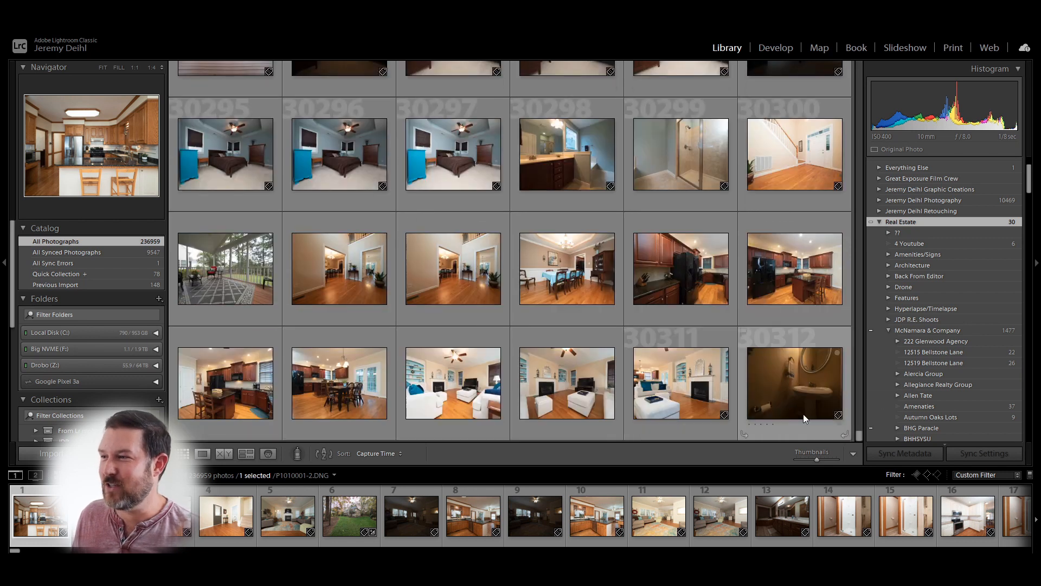
pyautogui.click(796, 373)
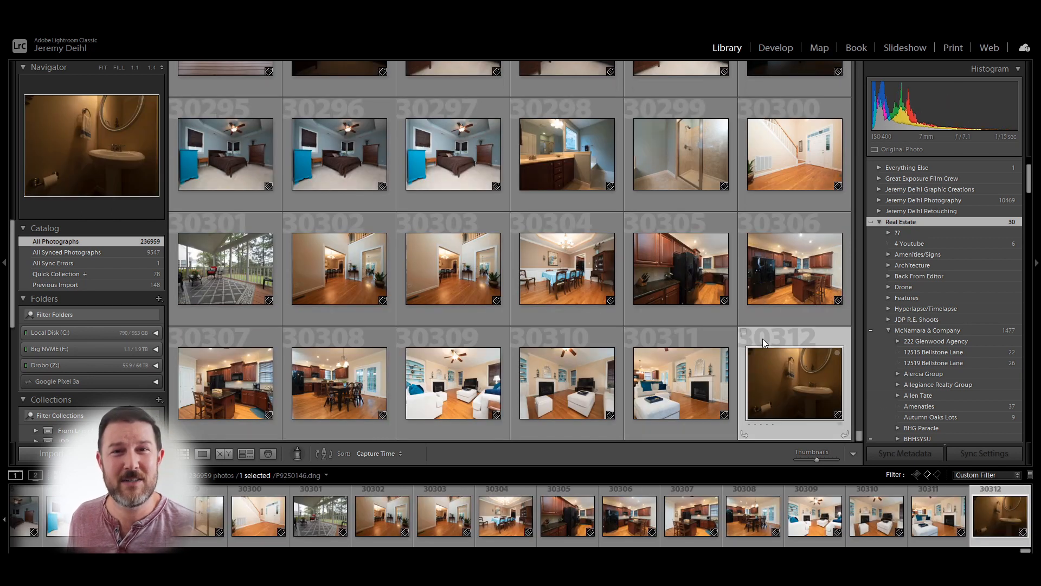